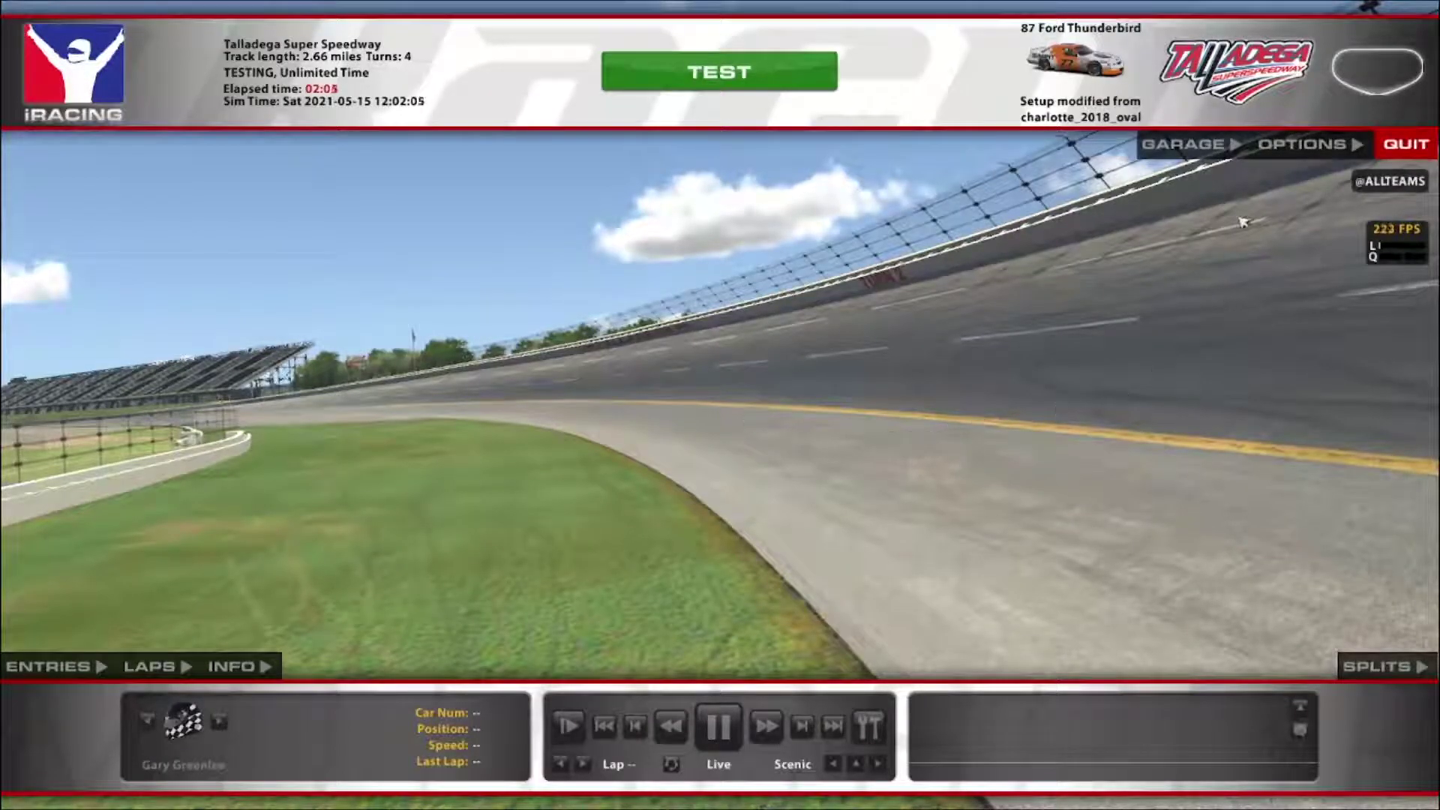
- Open the sound options and toggle Enable Voice Chat off and back on
left_click(1306, 147)
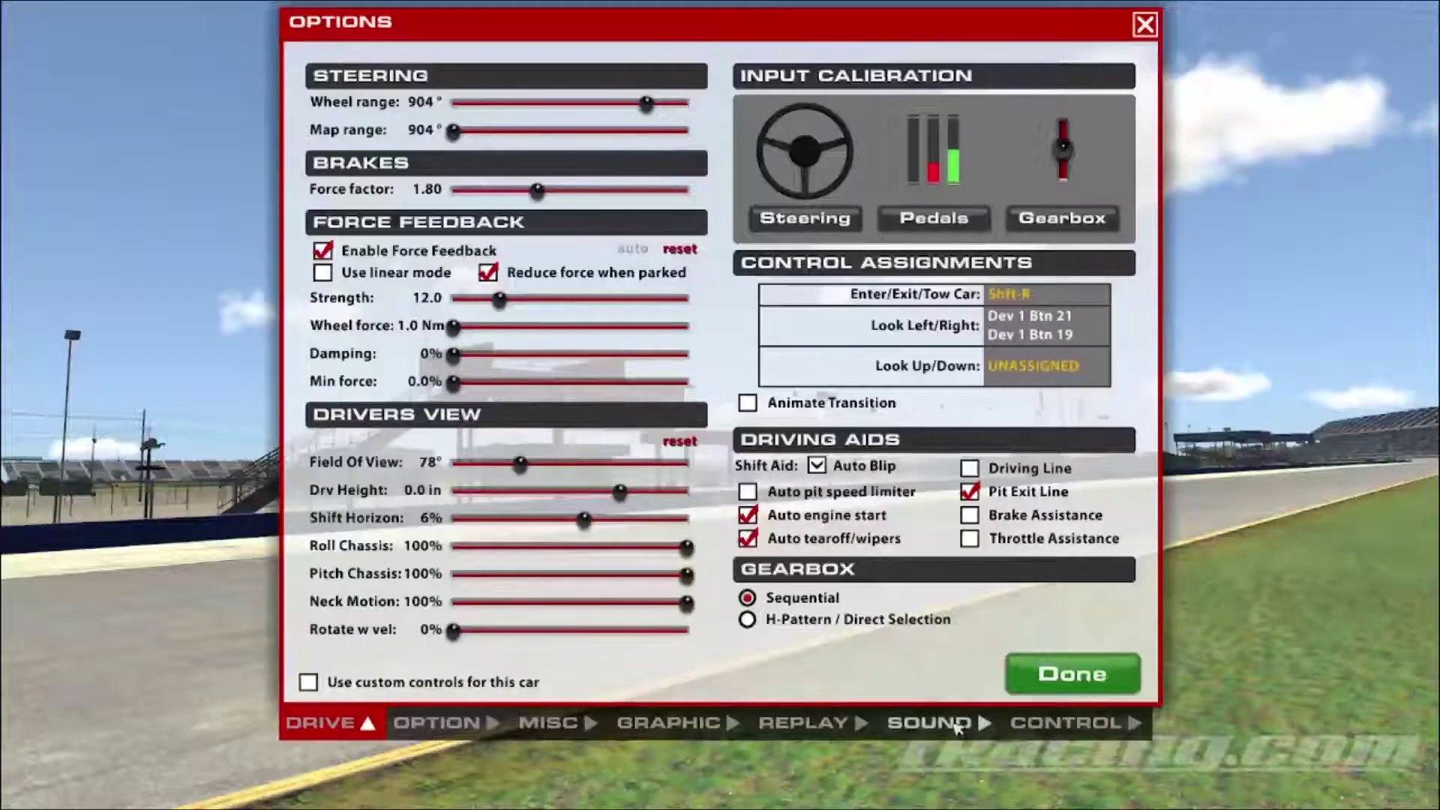
left_click(958, 726)
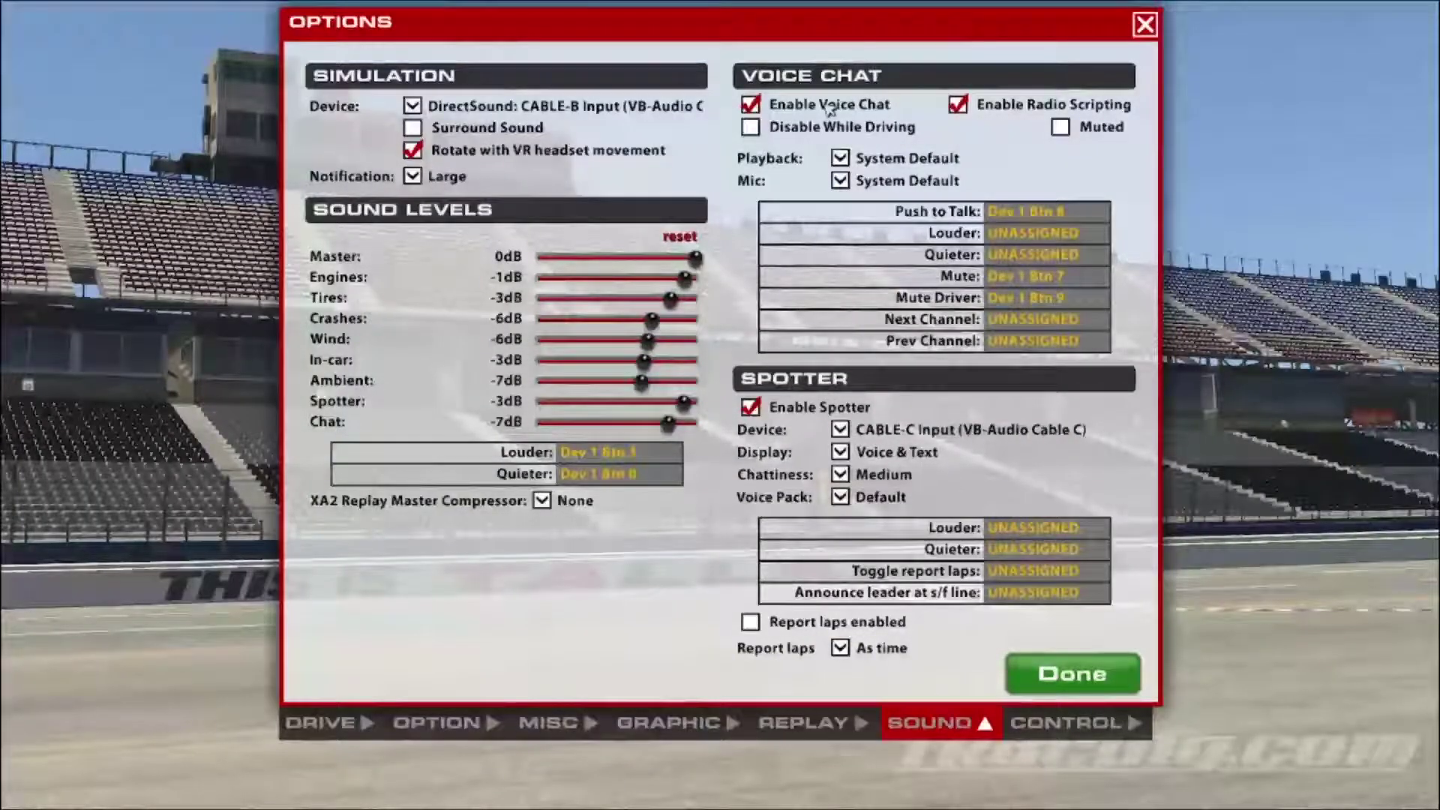
left_click(829, 106)
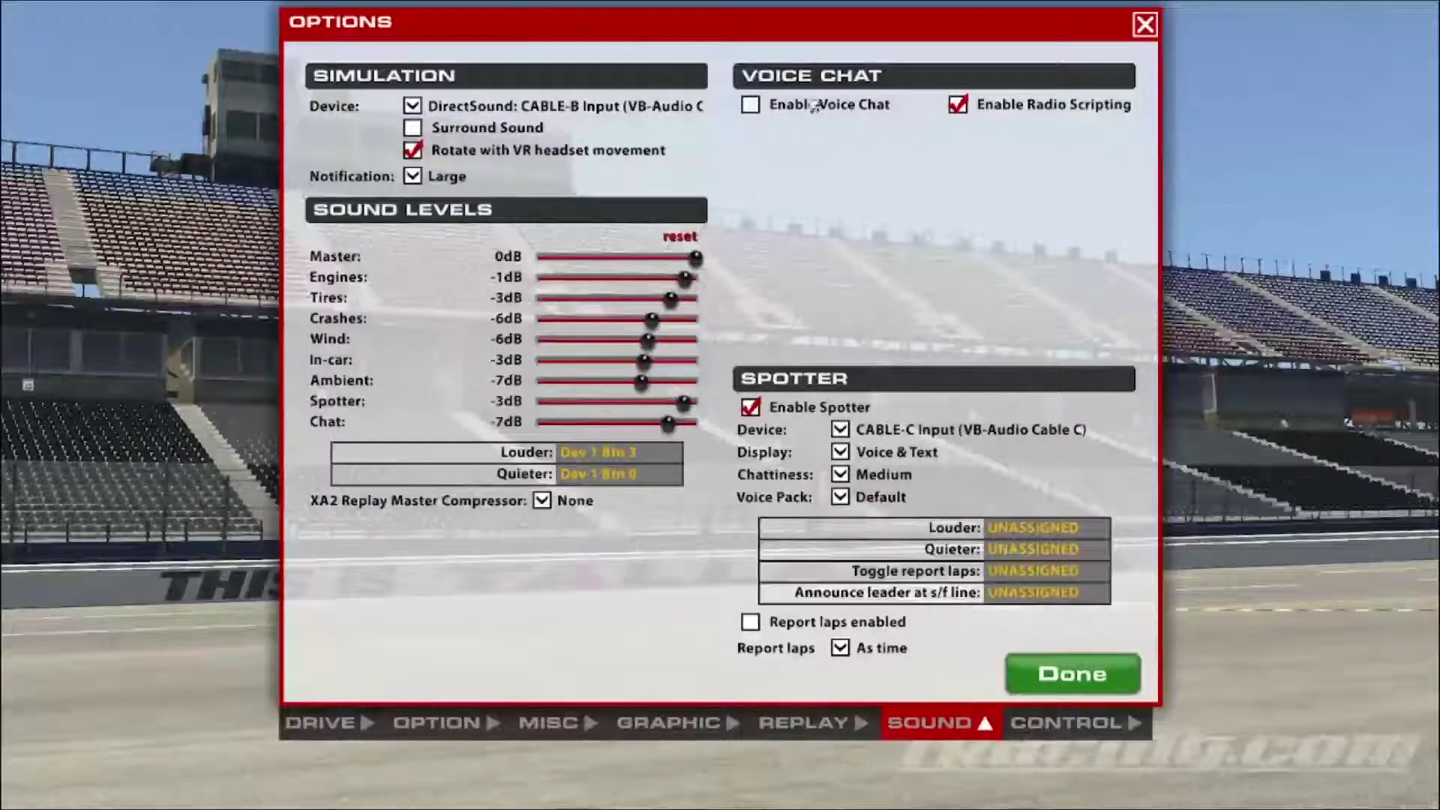
left_click(819, 106)
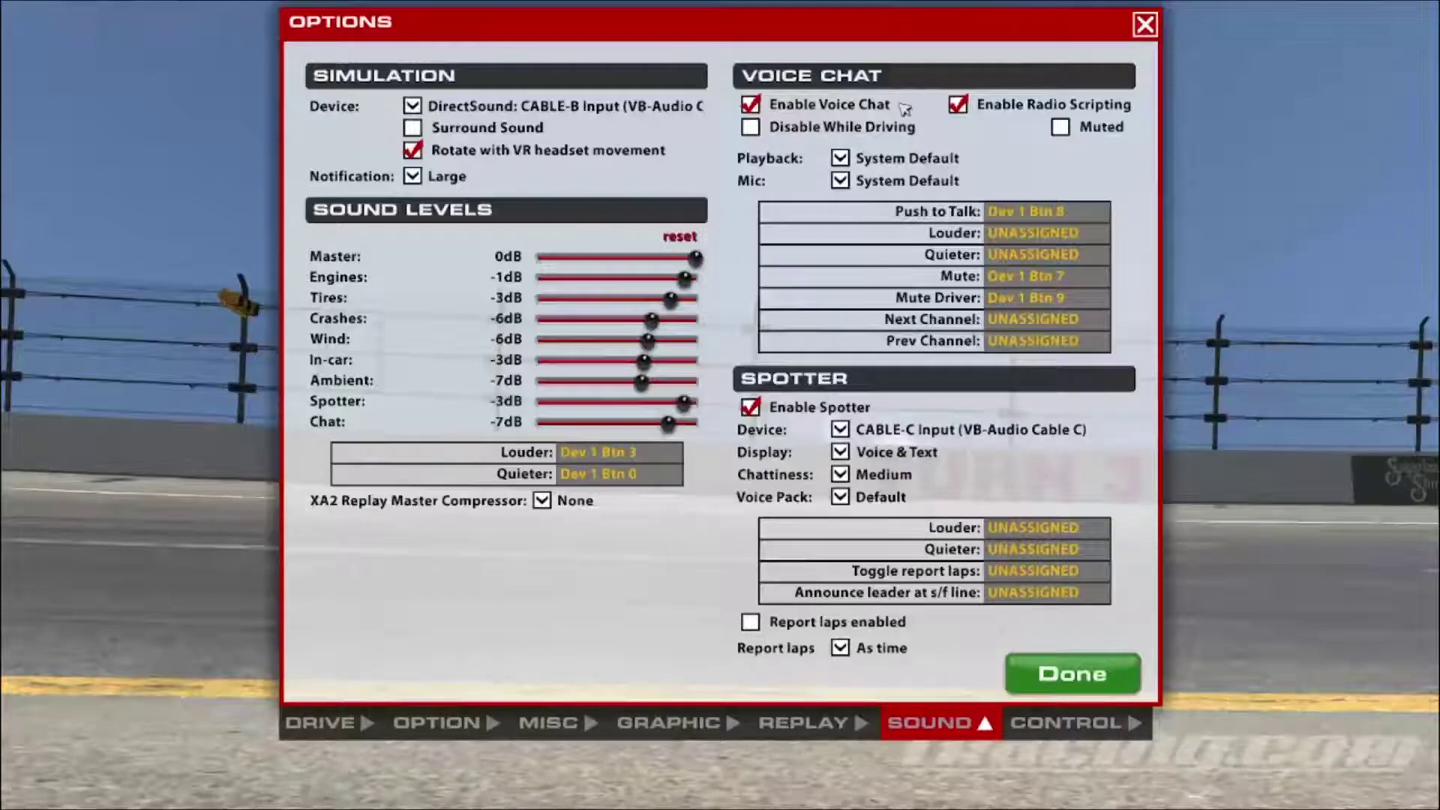
- Leave the spotter voice pack at Default and close the Options dialog
mouse_move(864, 501)
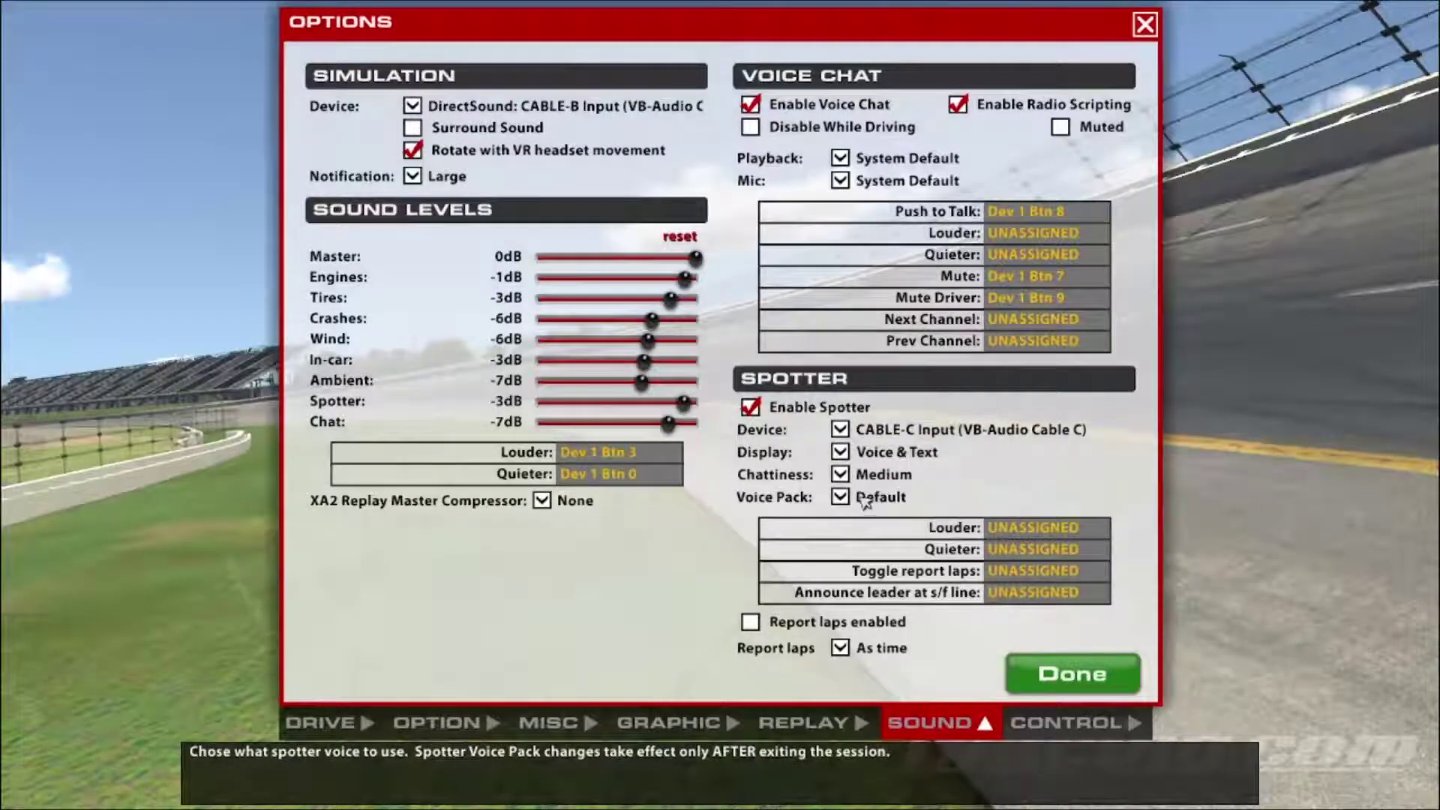
left_click(865, 501)
left_click(865, 501)
left_click(864, 501)
left_click(865, 501)
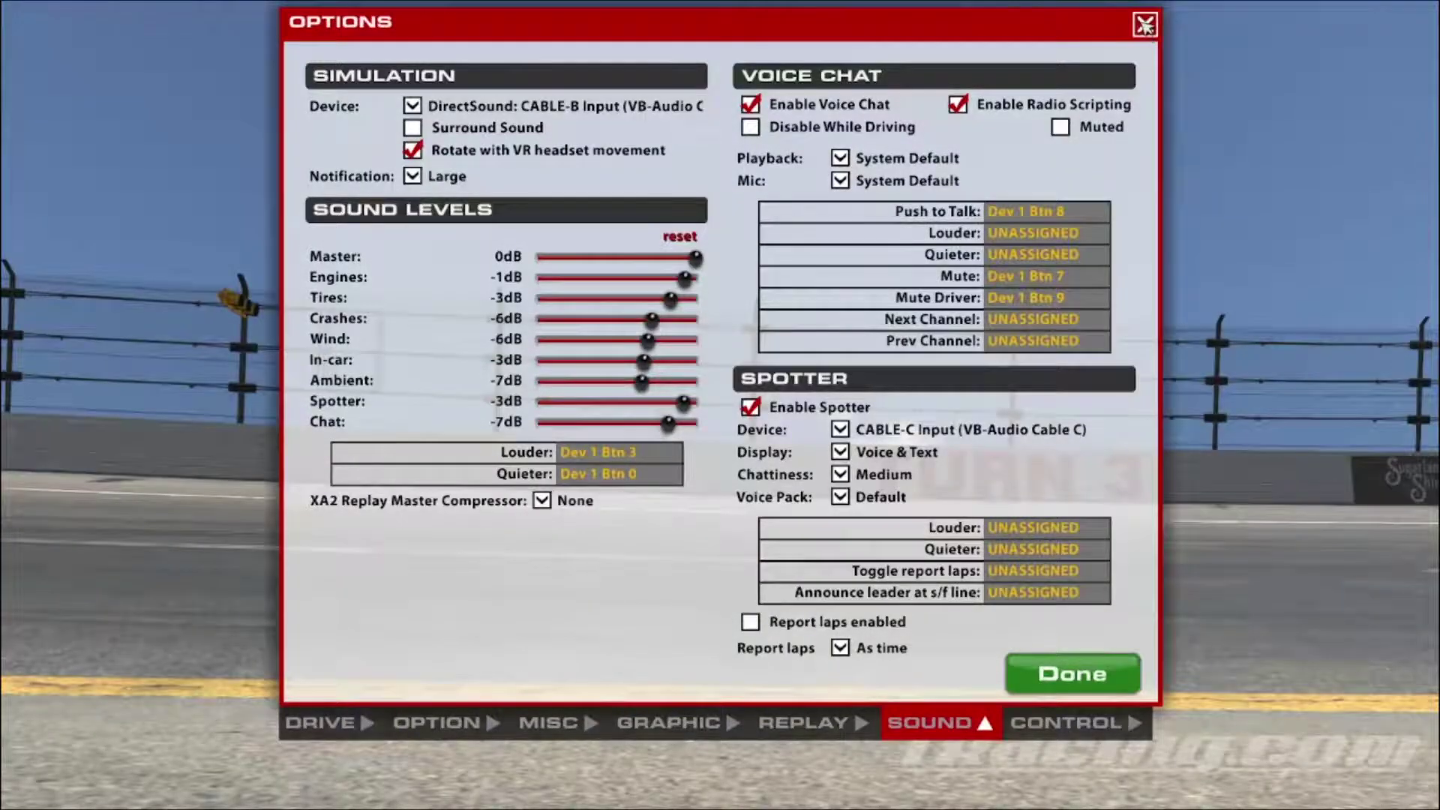
left_click(1145, 25)
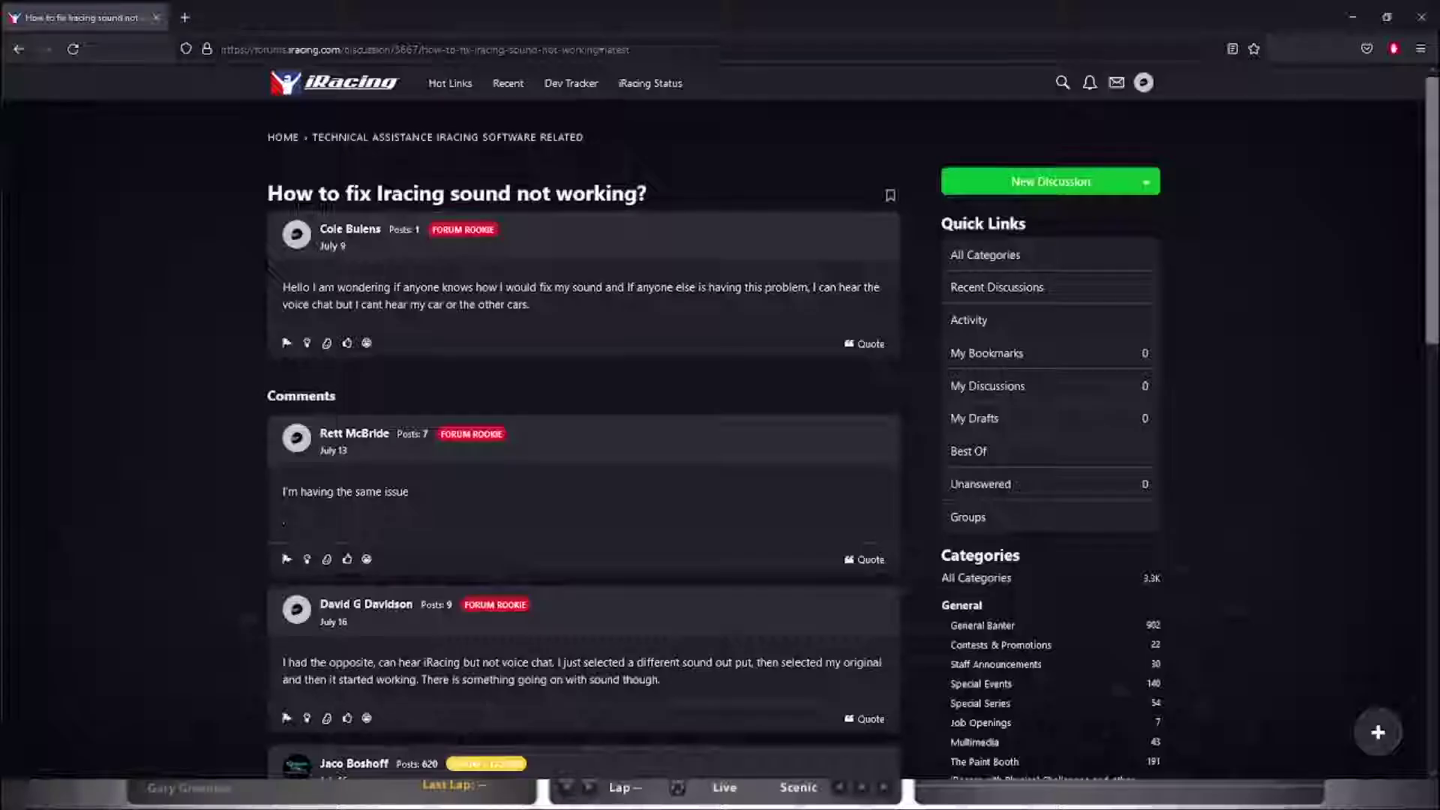
- Switch from the sim to the Firefox thread 'How to fix Iracing sound not working?'
key("alt+Tab")
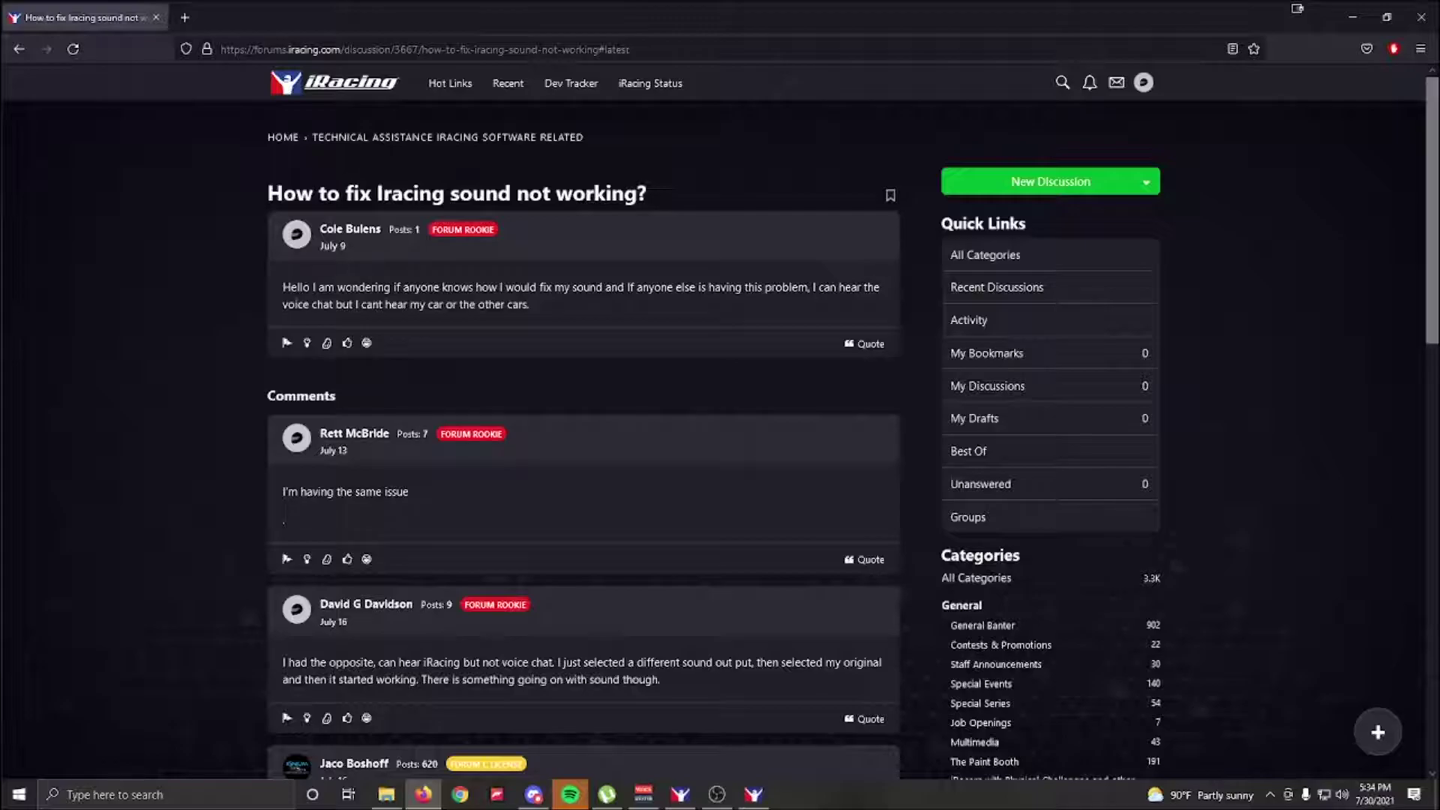
- Scroll to the reply recommending trueForceEnabled=0 and bring up File Explorer
scroll(583, 439, "down", 6)
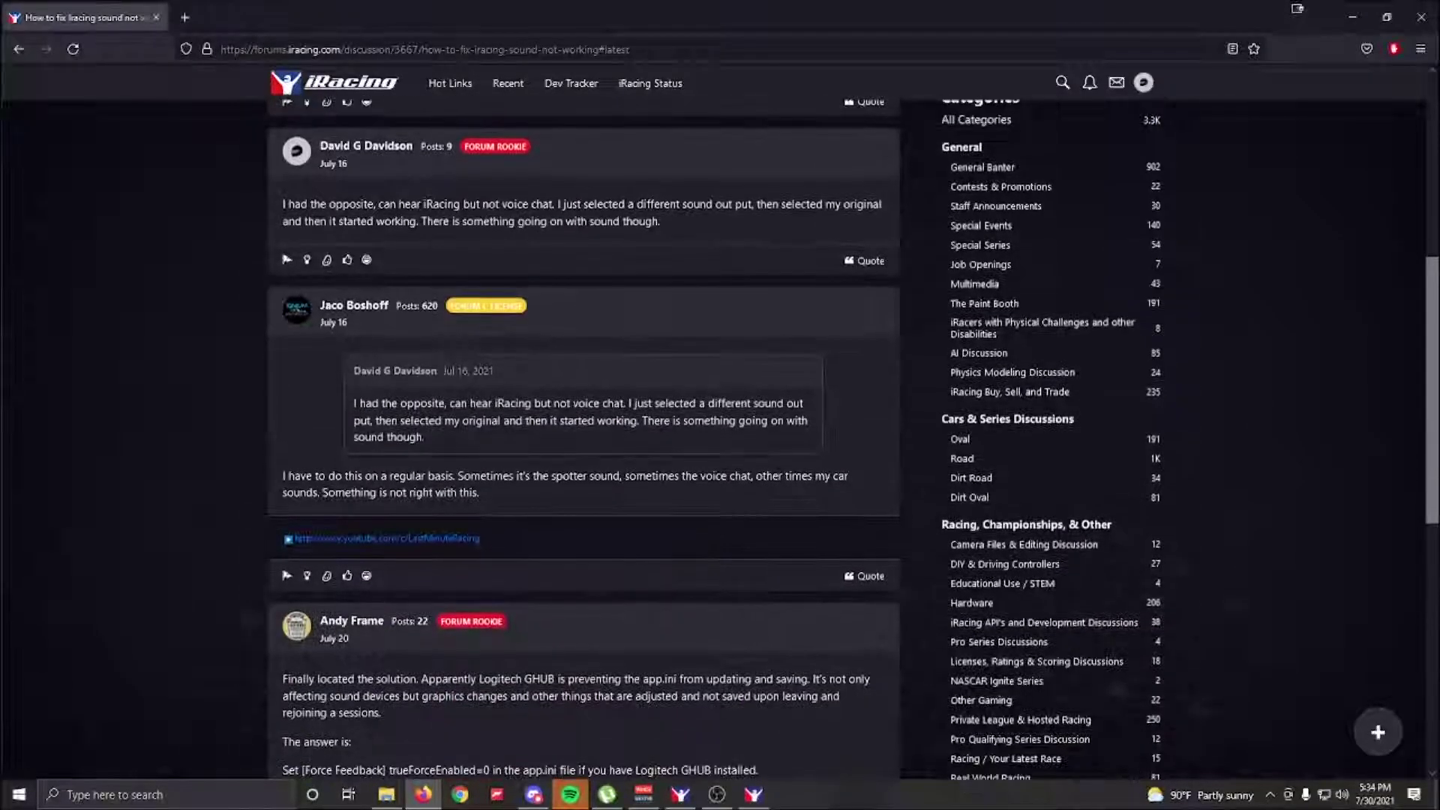
scroll(583, 439, "down", 4)
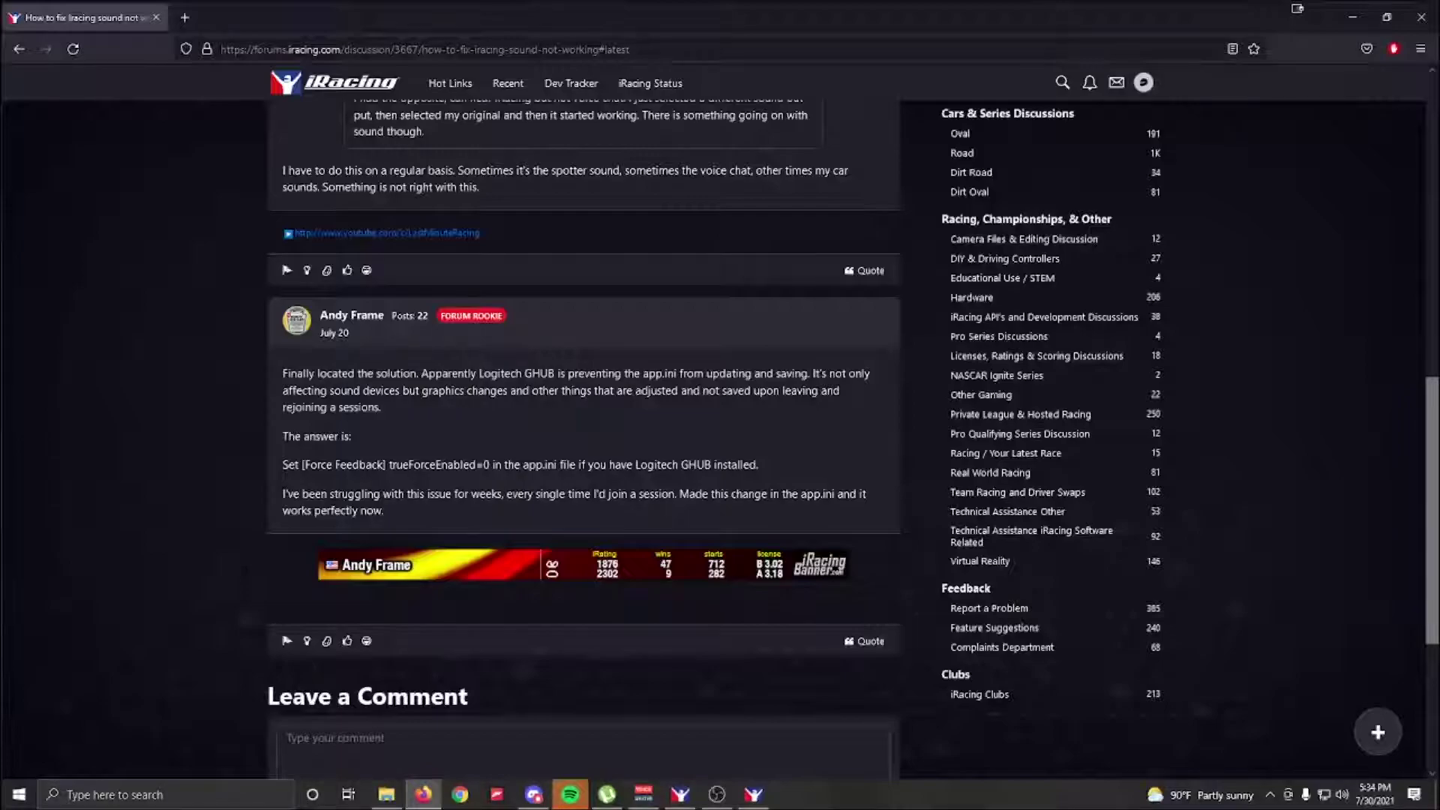
left_click(386, 794)
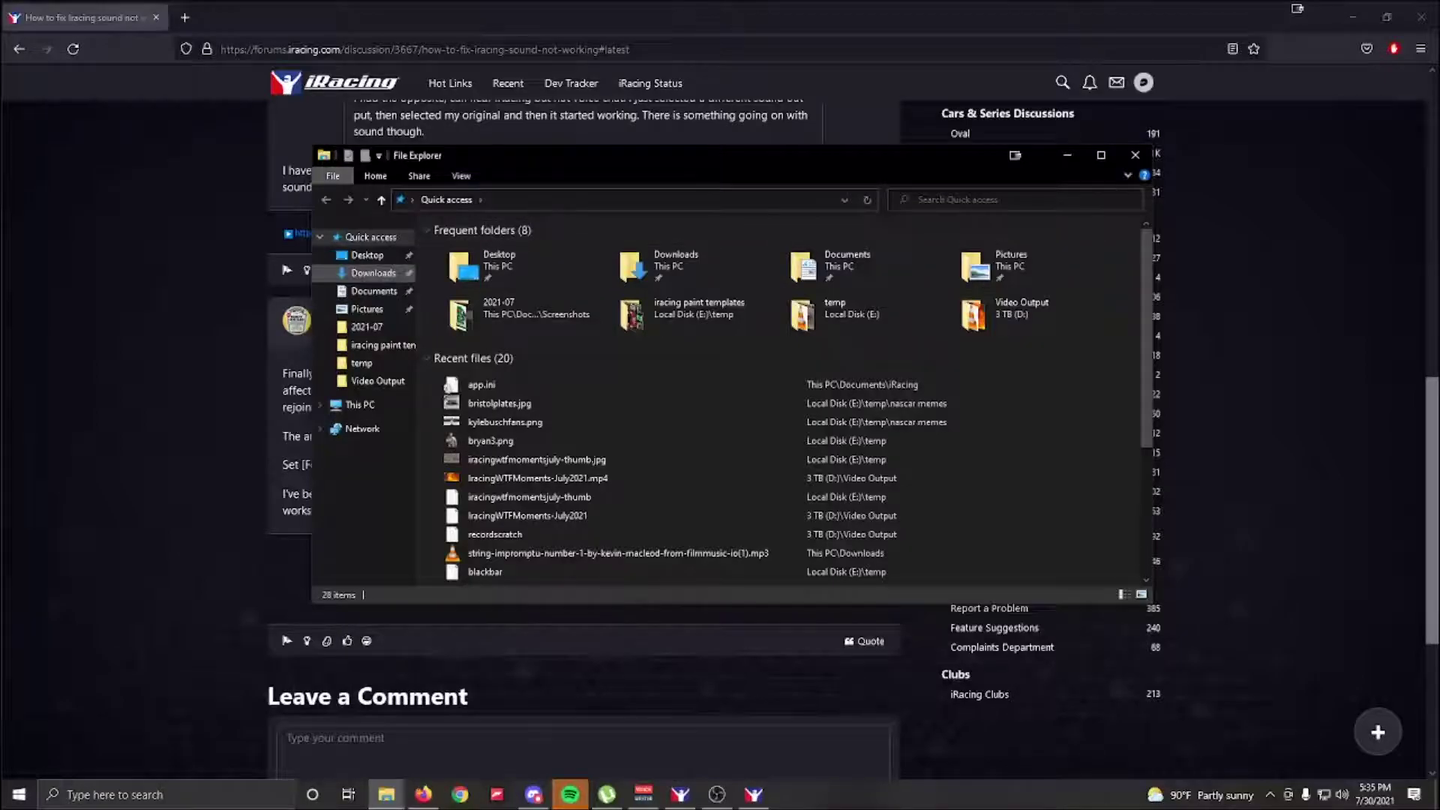
- Open app.ini from Documents\iRacing in Notepad
left_click(373, 291)
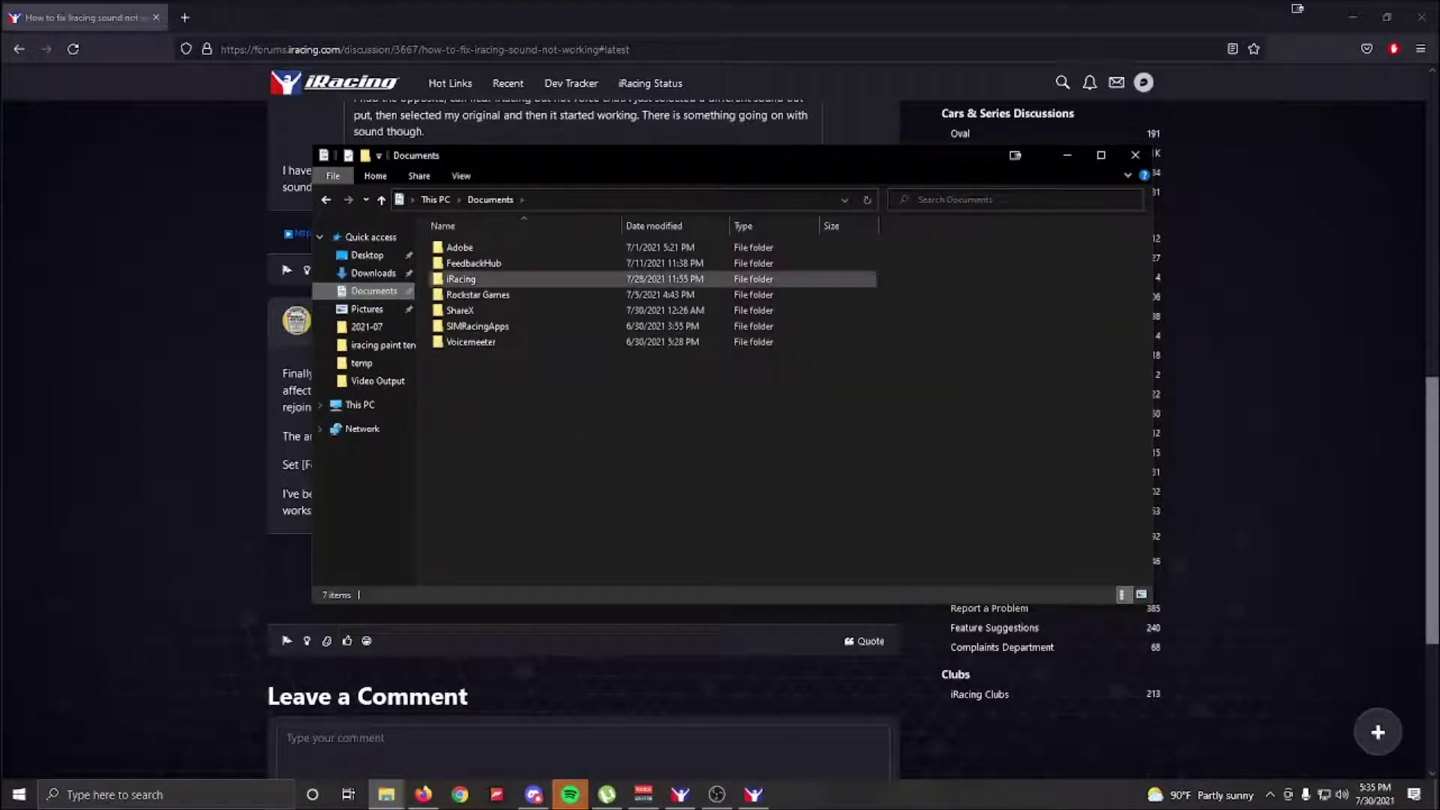
double_click(461, 279)
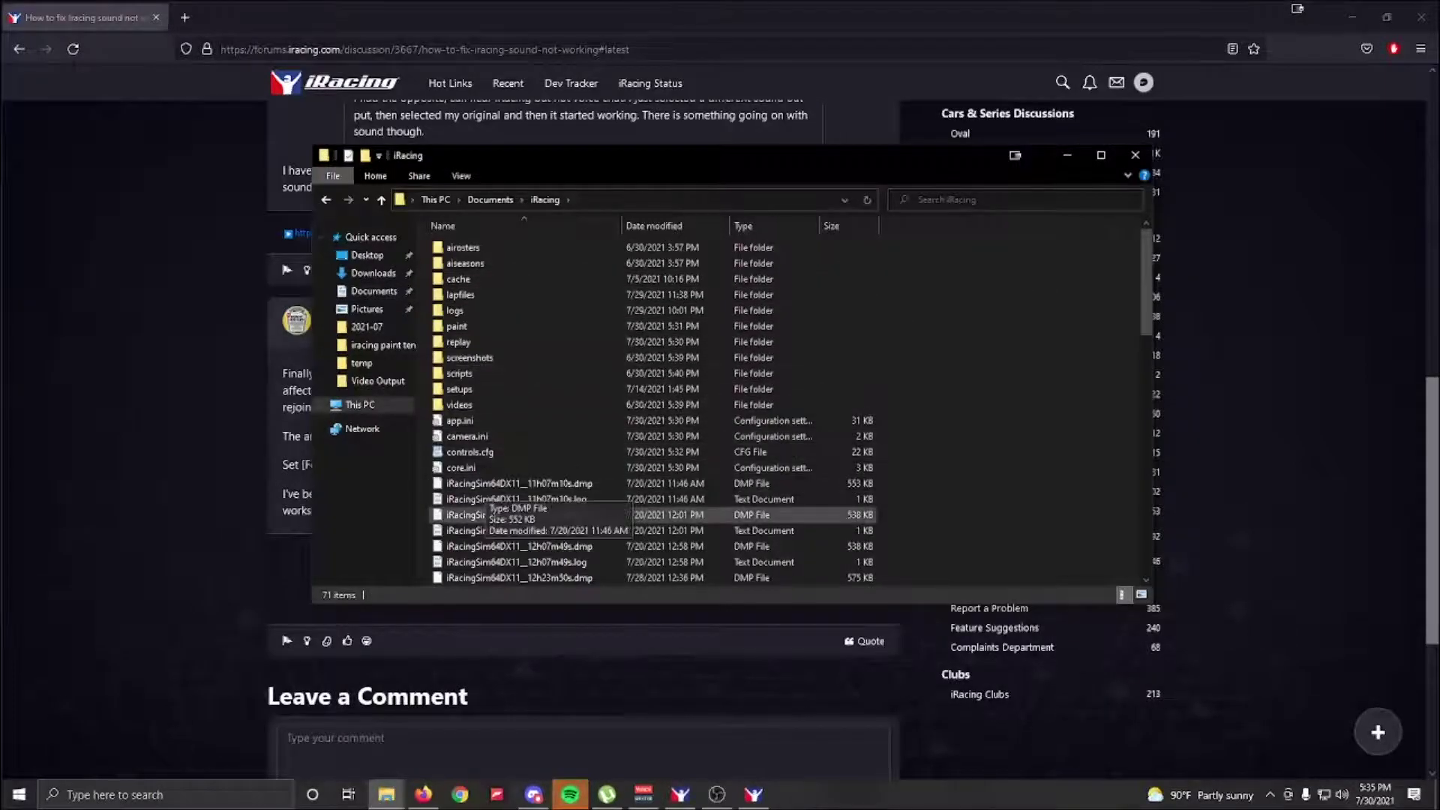
double_click(459, 420)
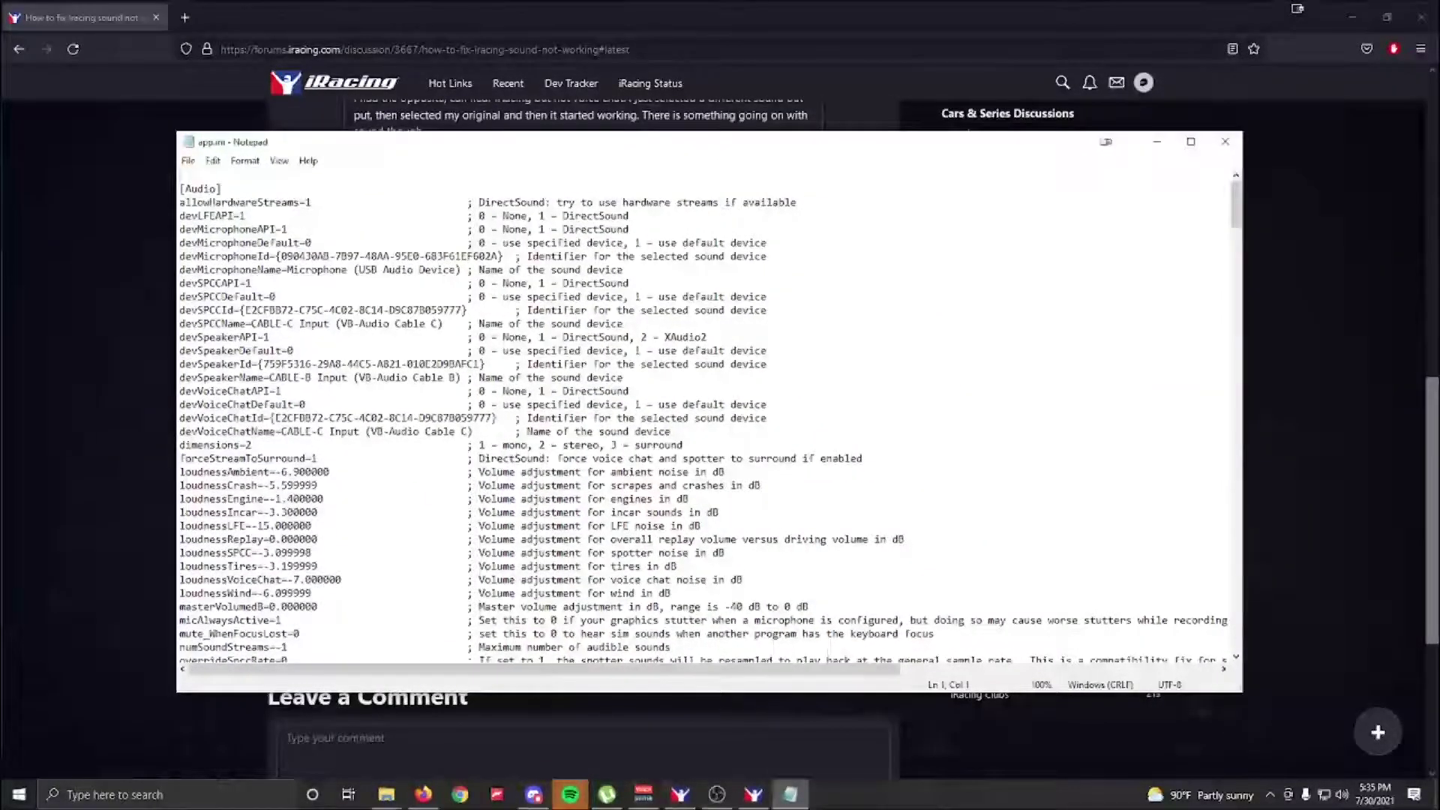
- Scroll through the [Audio] section of app.ini and back to the top
scroll(703, 421, "down", 4)
scroll(703, 420, "up", 4)
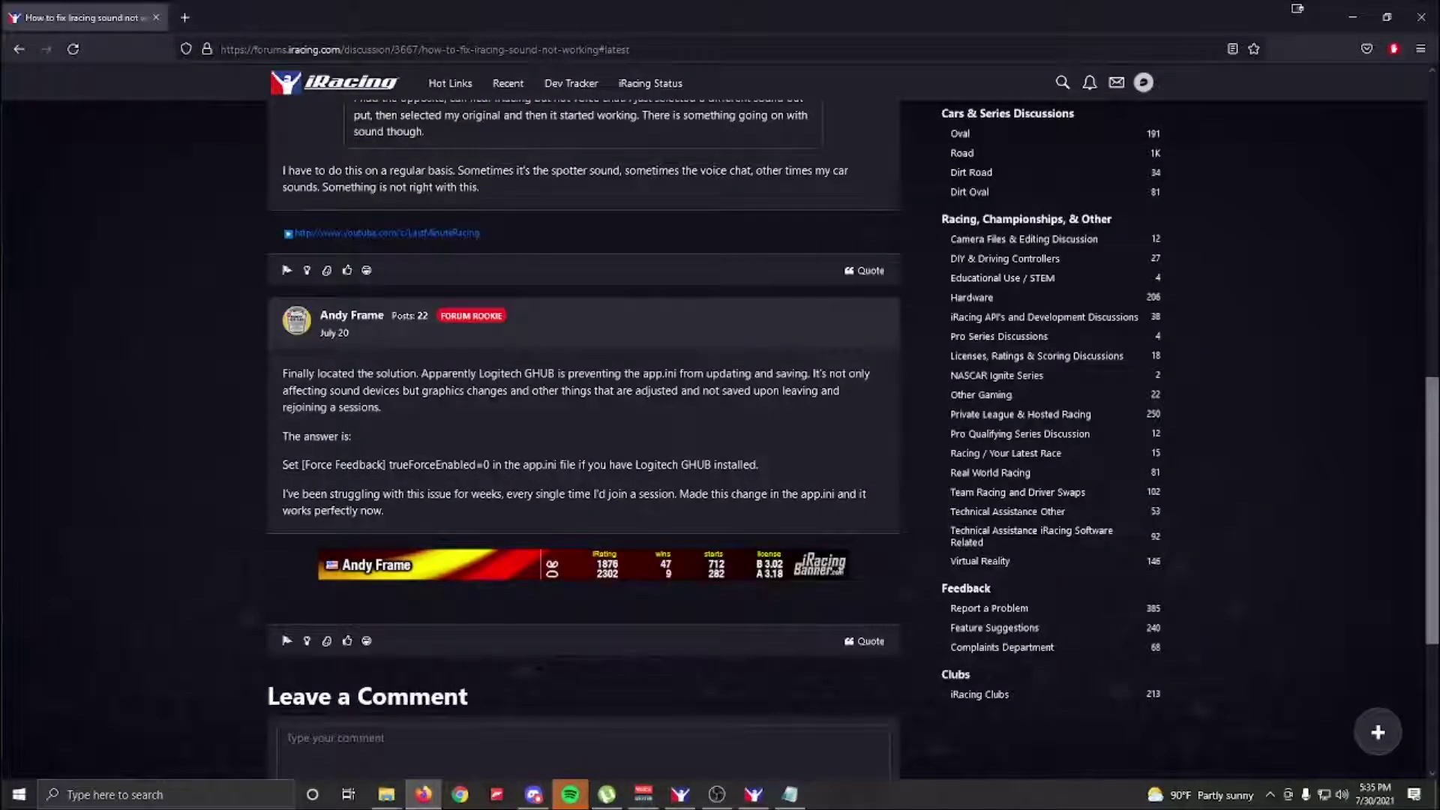
- Copy 'trueForceEnabled' from the forum answer and return to app.ini in Notepad
double_click(432, 464)
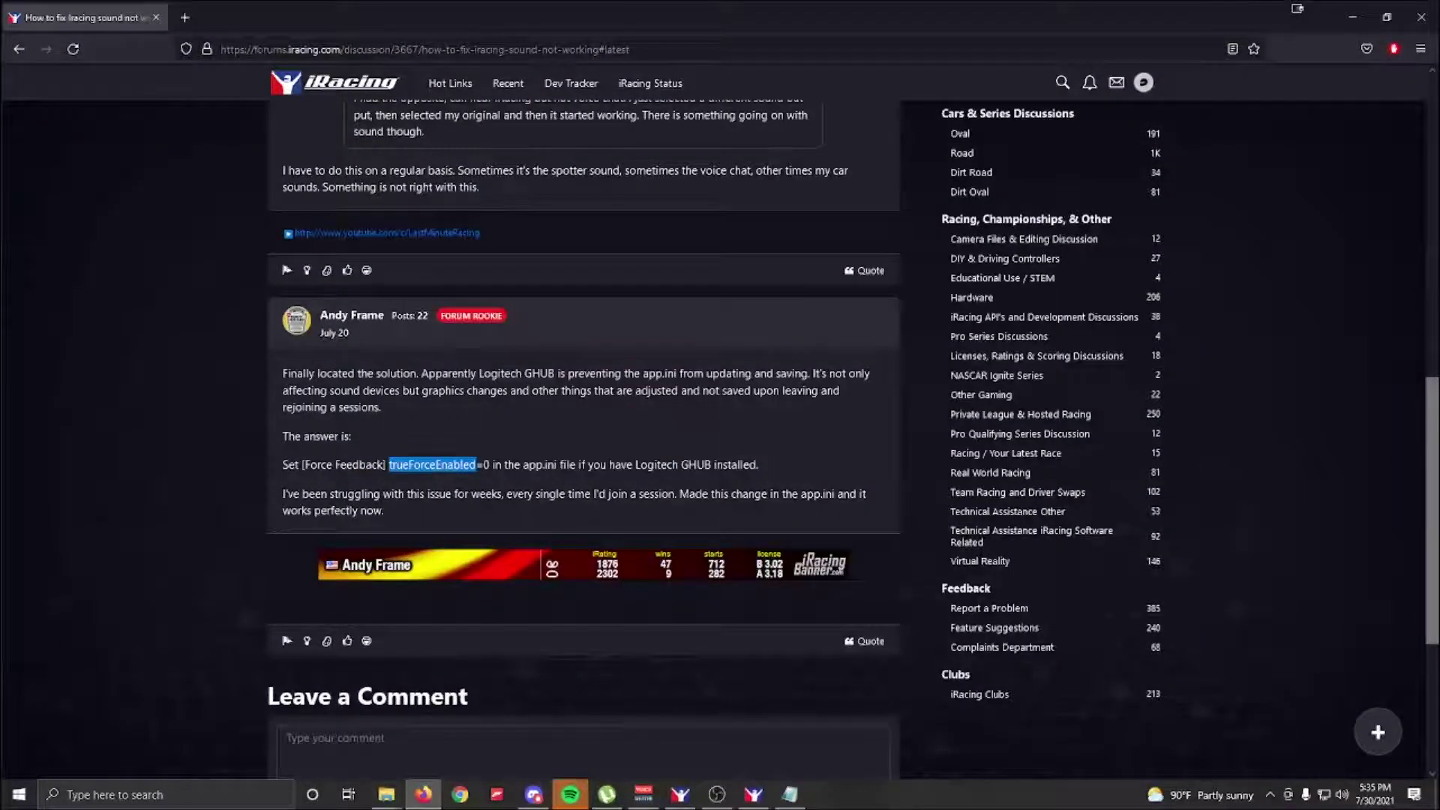
right_click(414, 461)
left_click(439, 478)
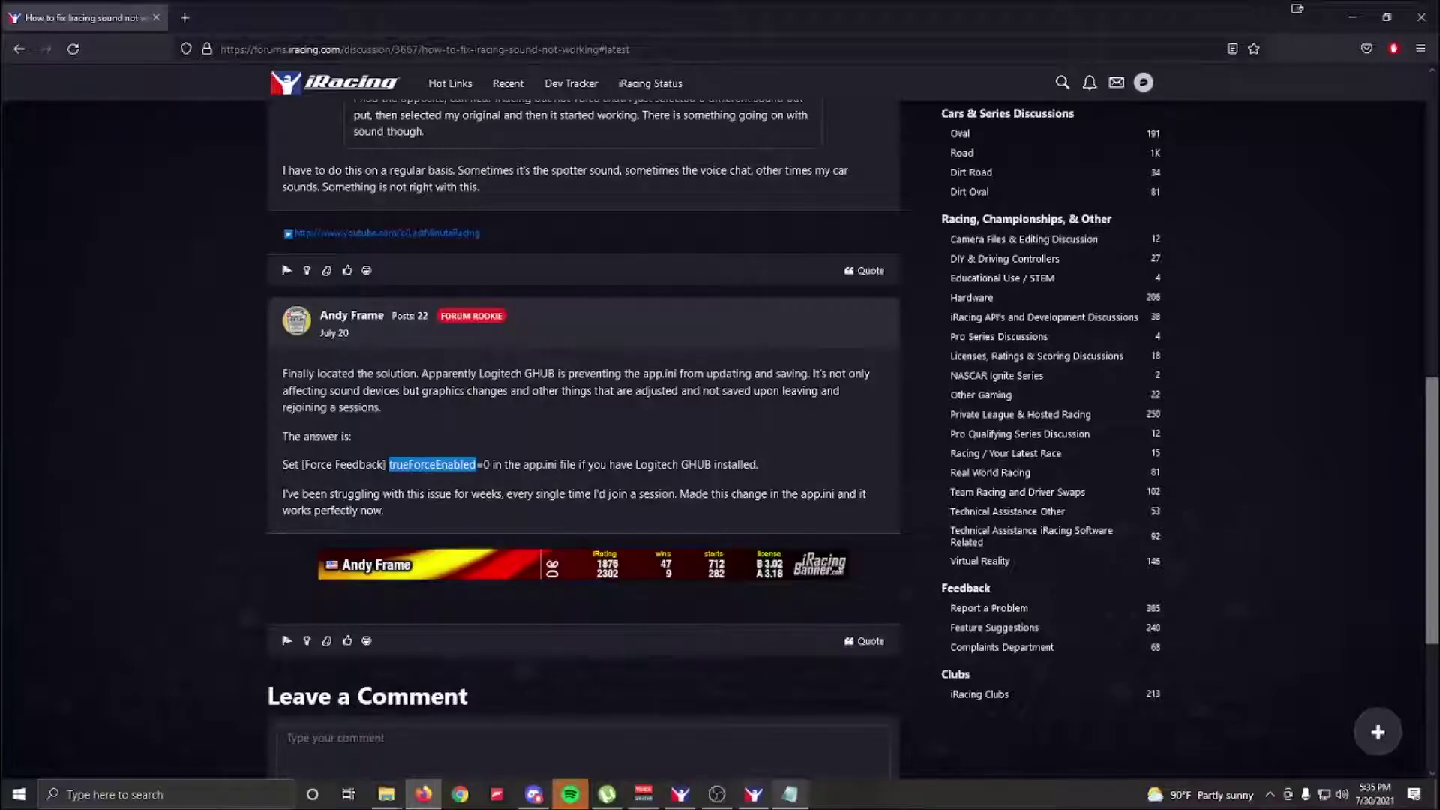
left_click(789, 794)
- Find the trueForceEnabled line in app.ini and place the cursor after its value 0
left_click(572, 213)
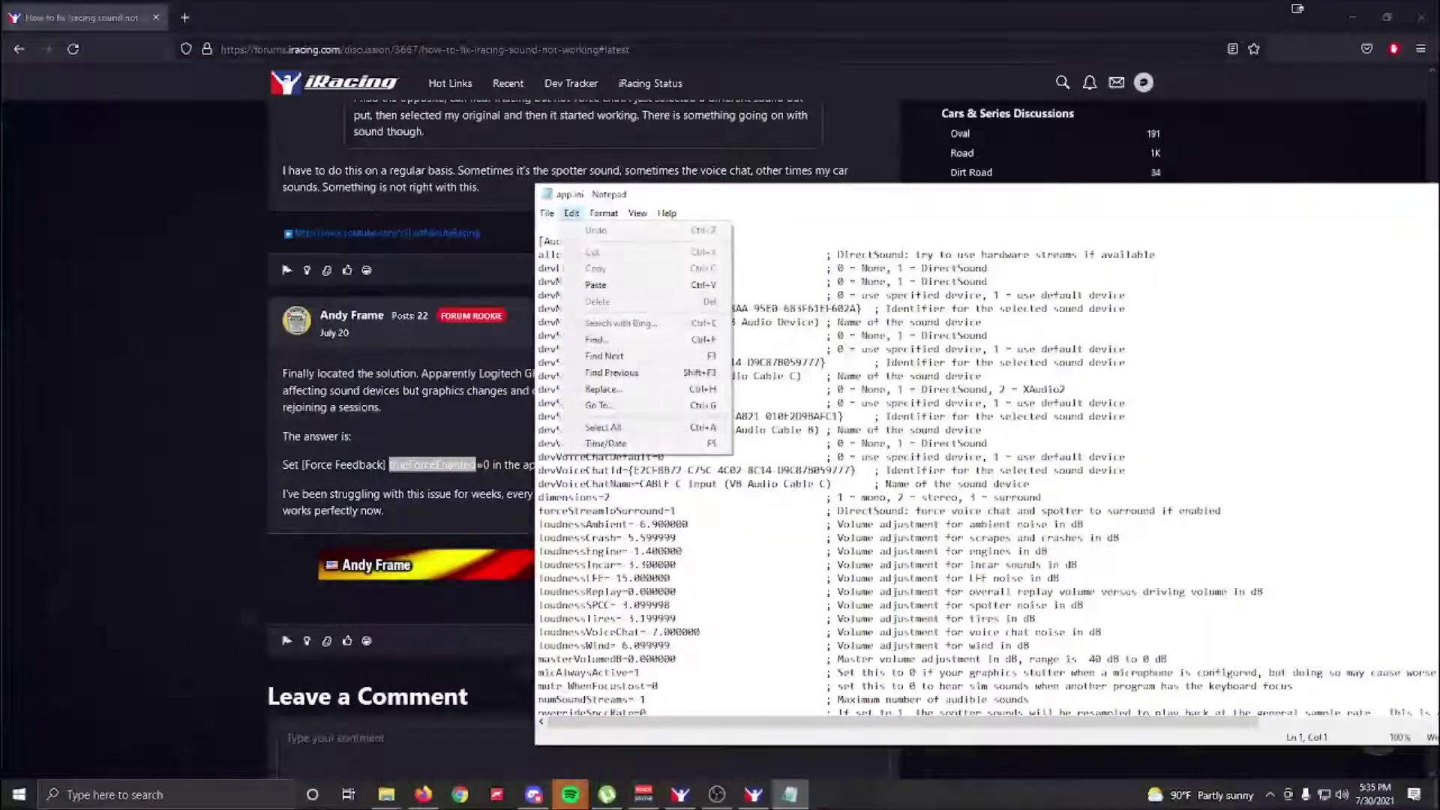
left_click(597, 339)
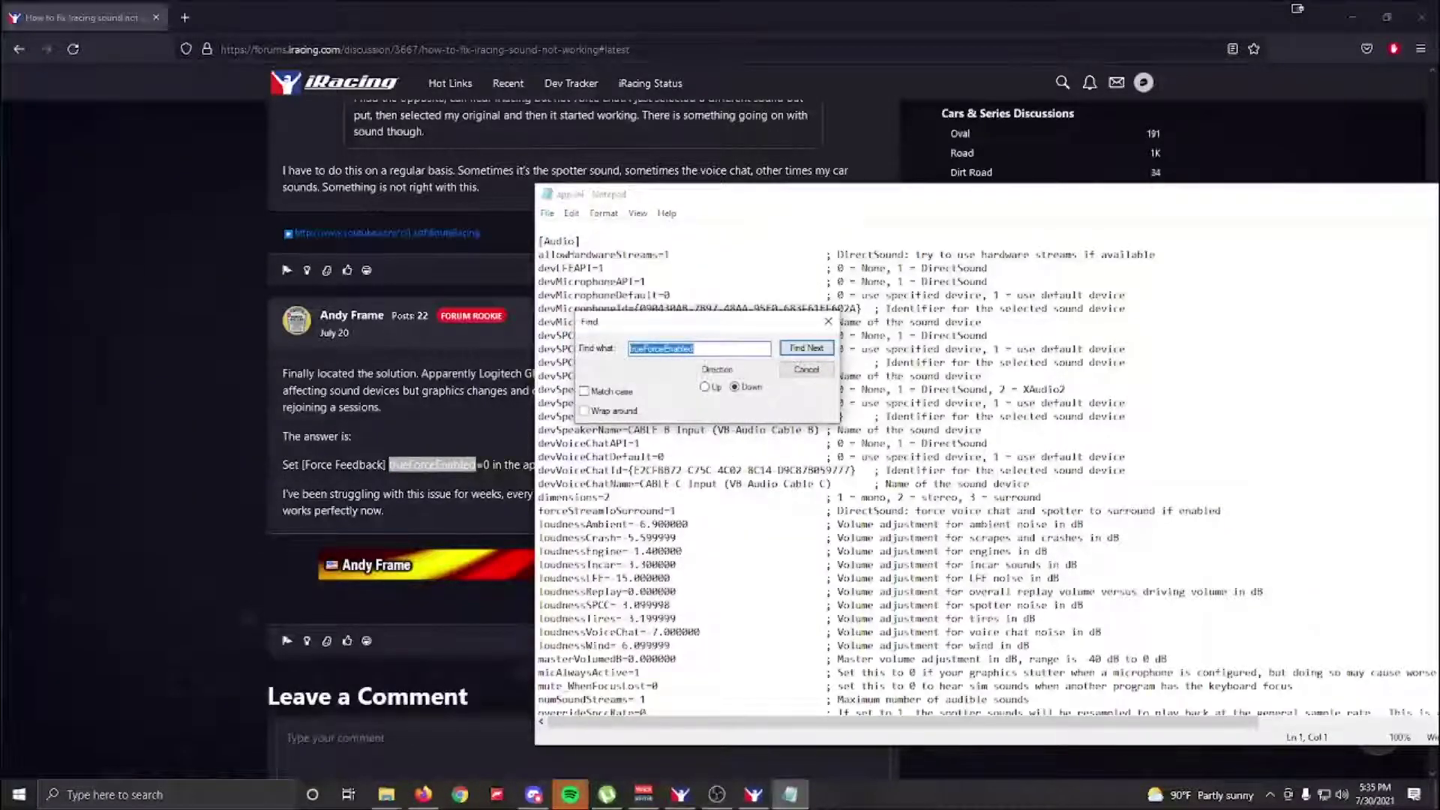
left_click(806, 348)
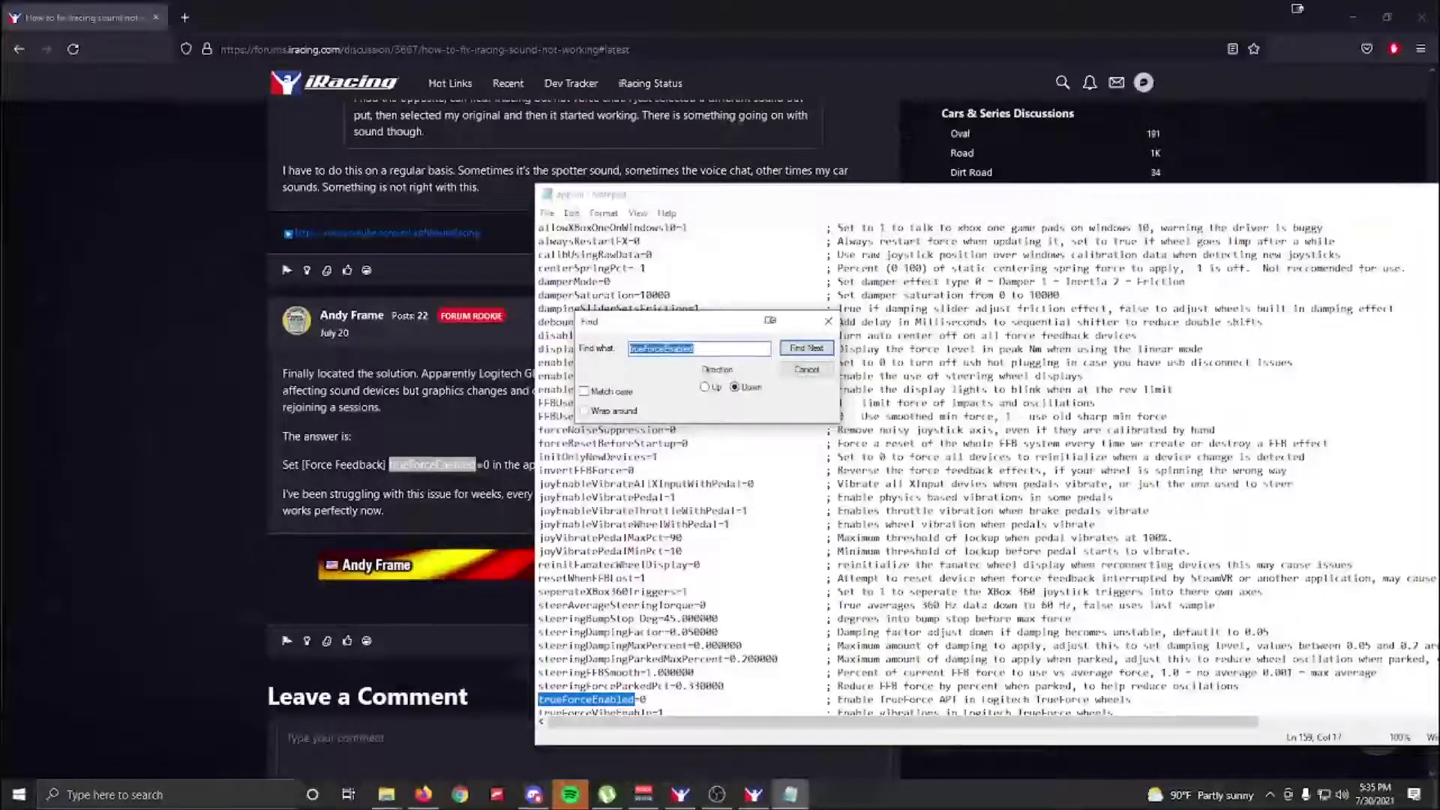
key("Escape")
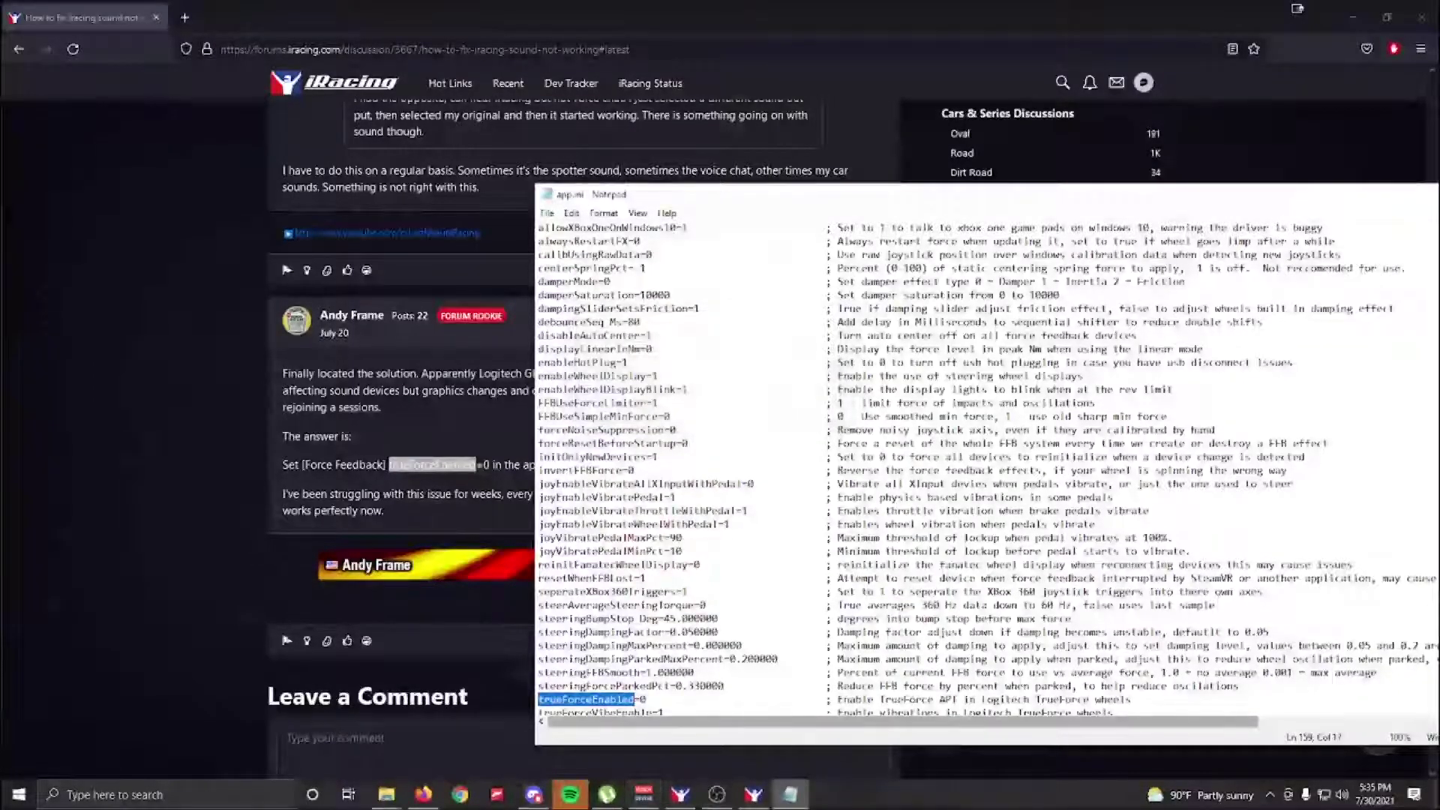
scroll(975, 450, "down", 3)
scroll(975, 450, "down", 3)
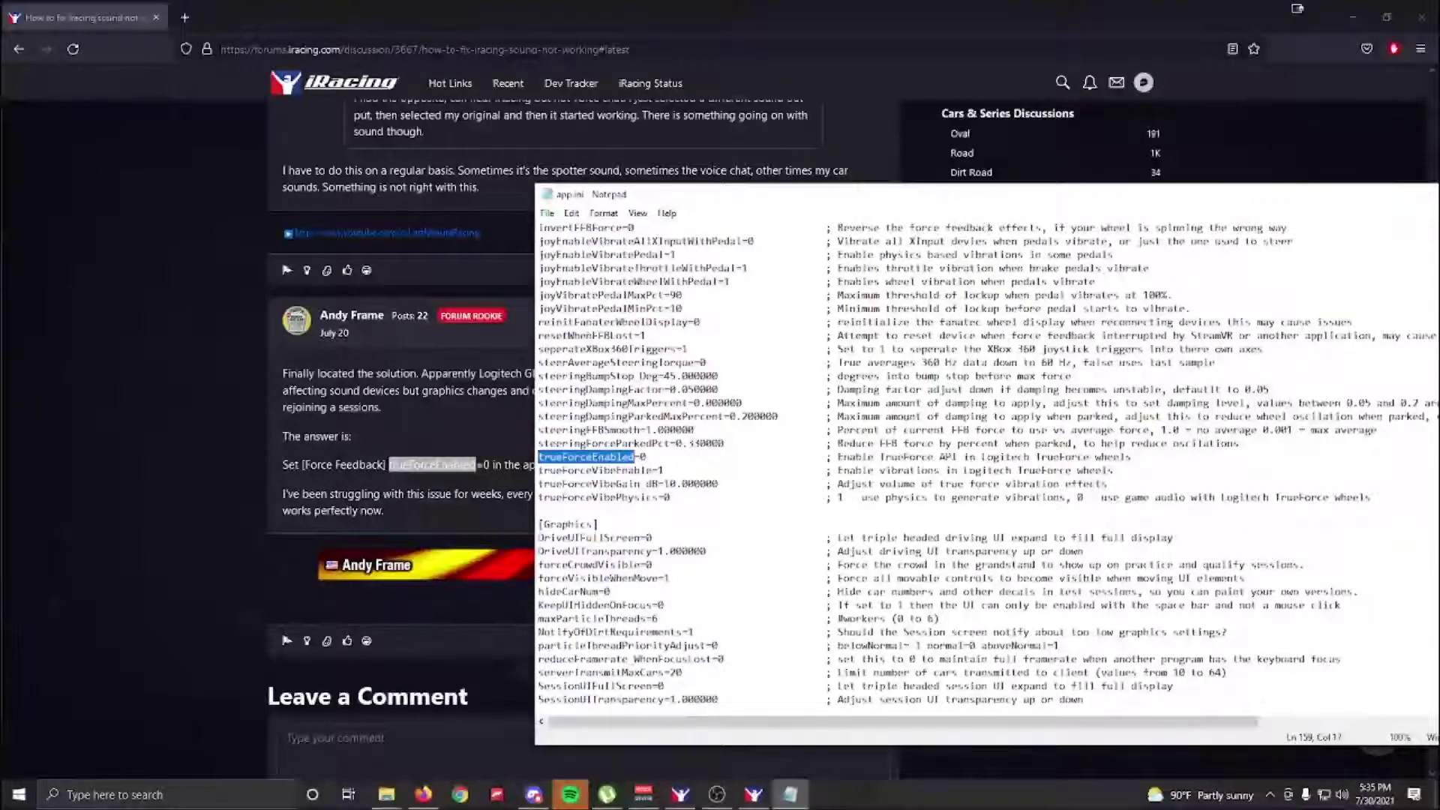
left_click(647, 457)
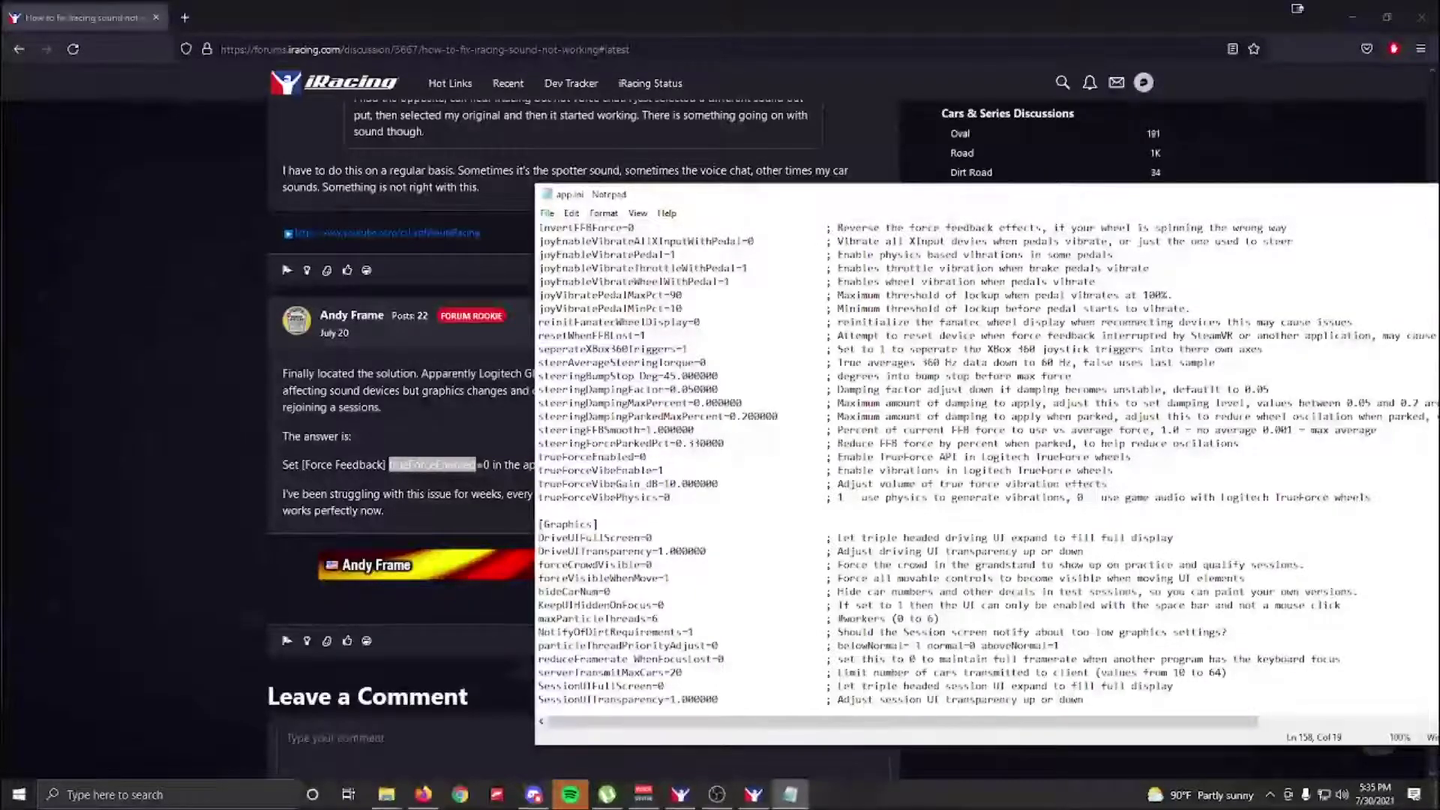
- Set trueForceEnabled to 0 in app.ini and save the file
key("Down")
key("BackSpace")
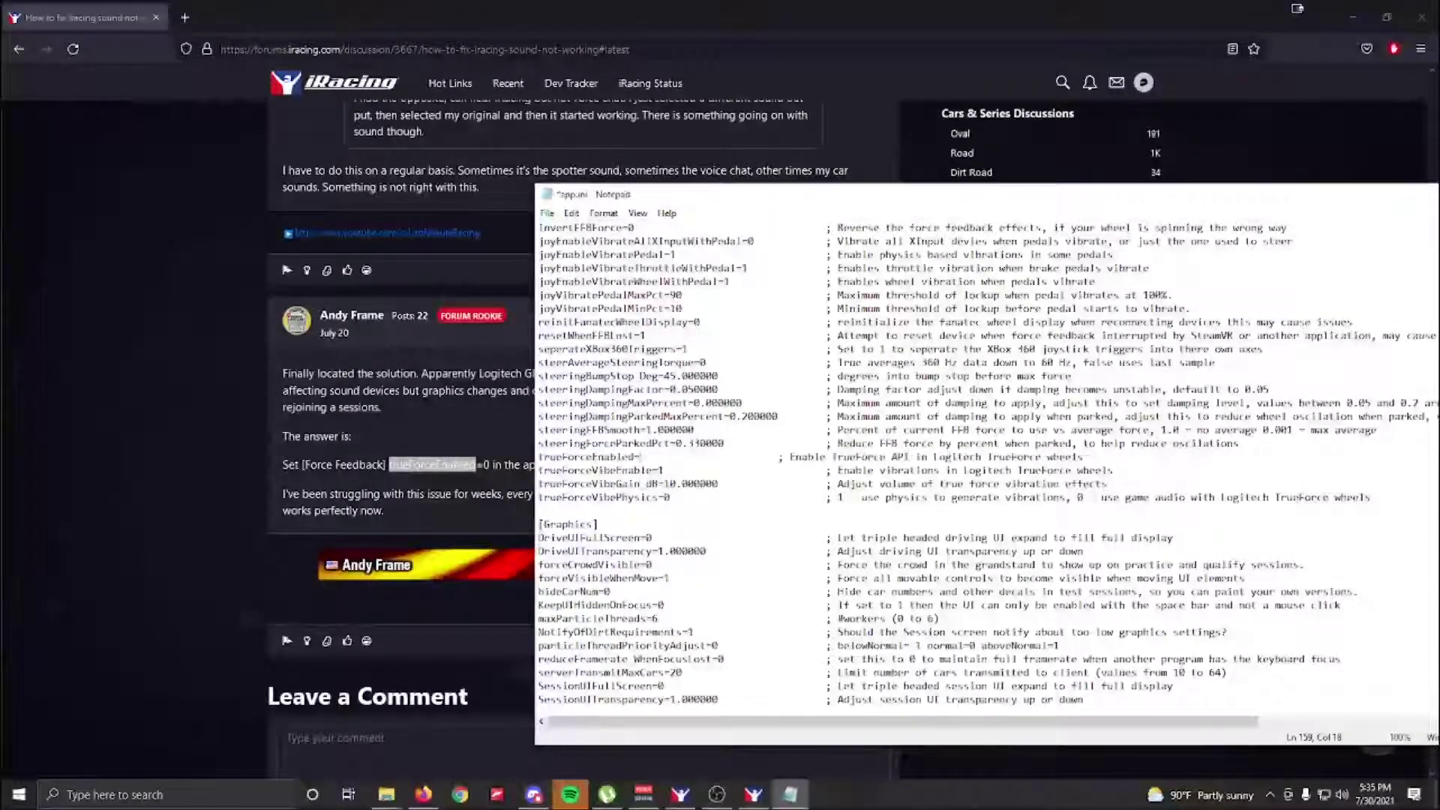
type("1")
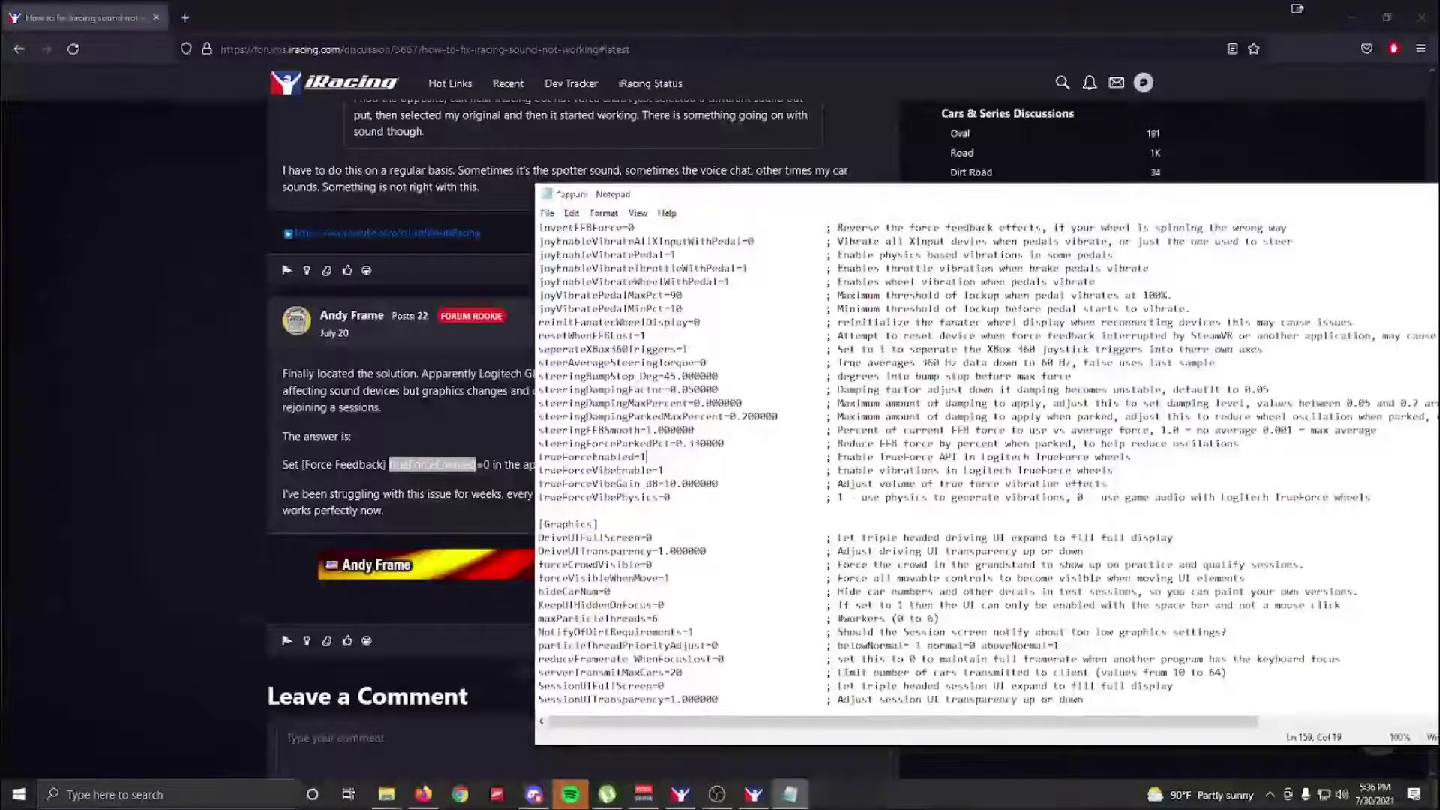
key("BackSpace")
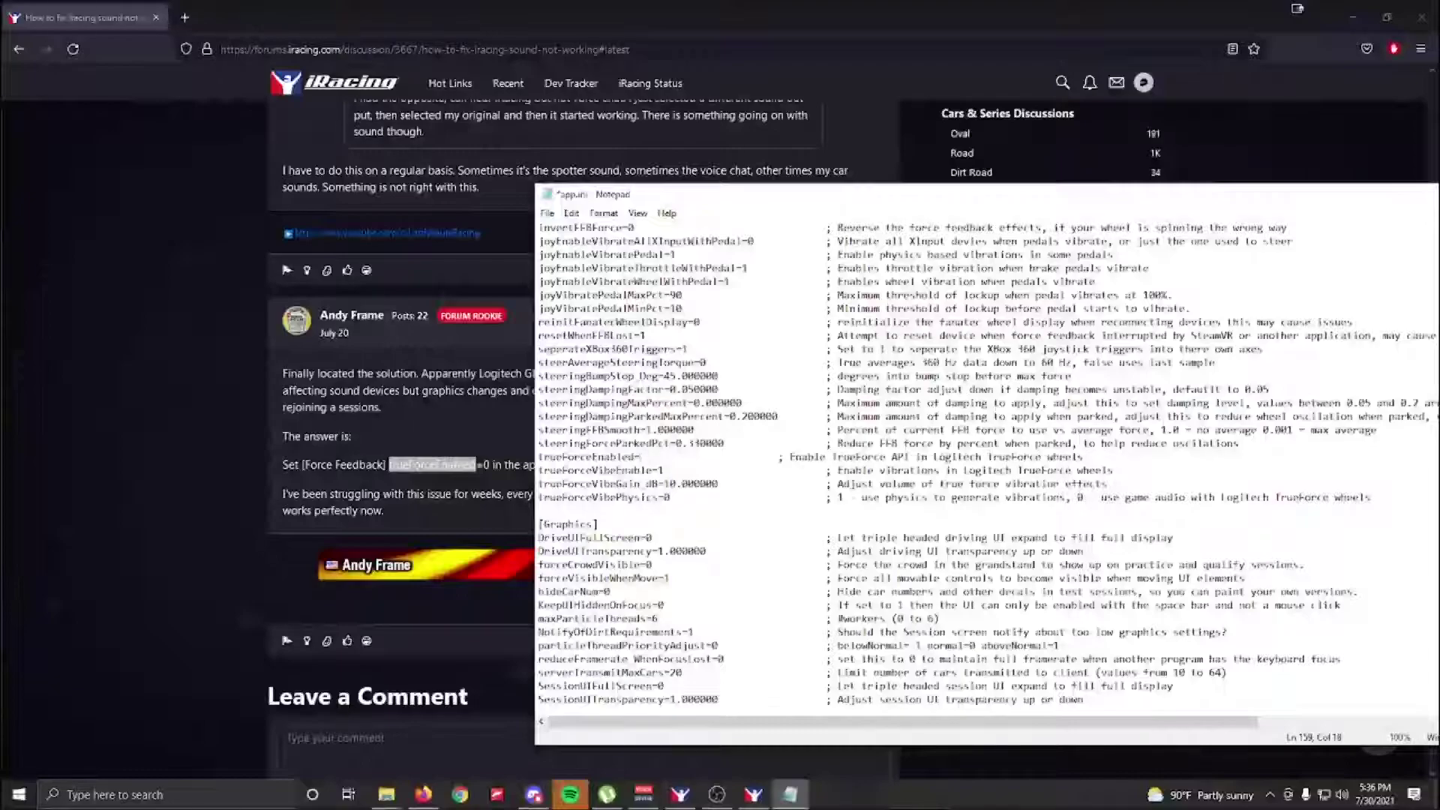
type("0")
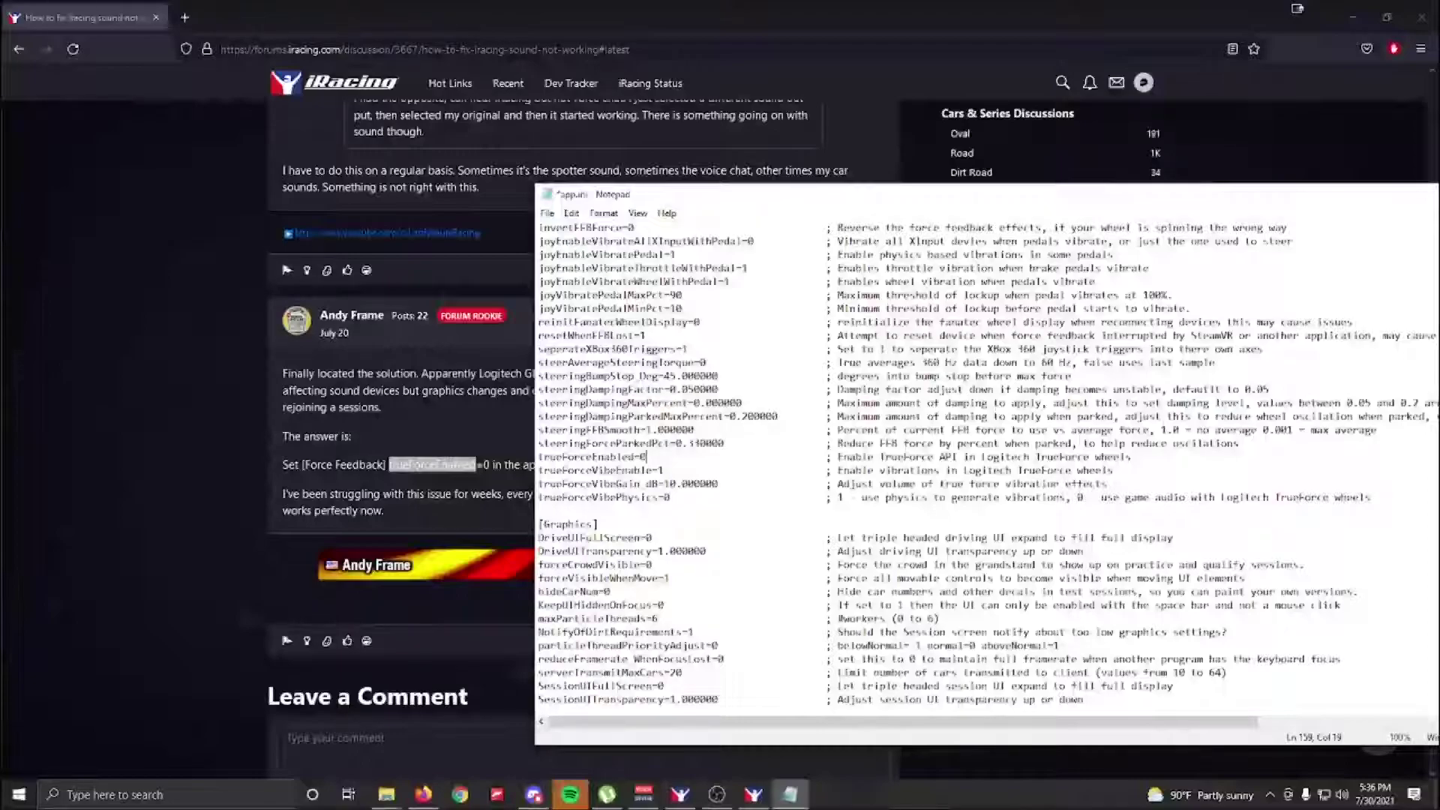
left_click(547, 213)
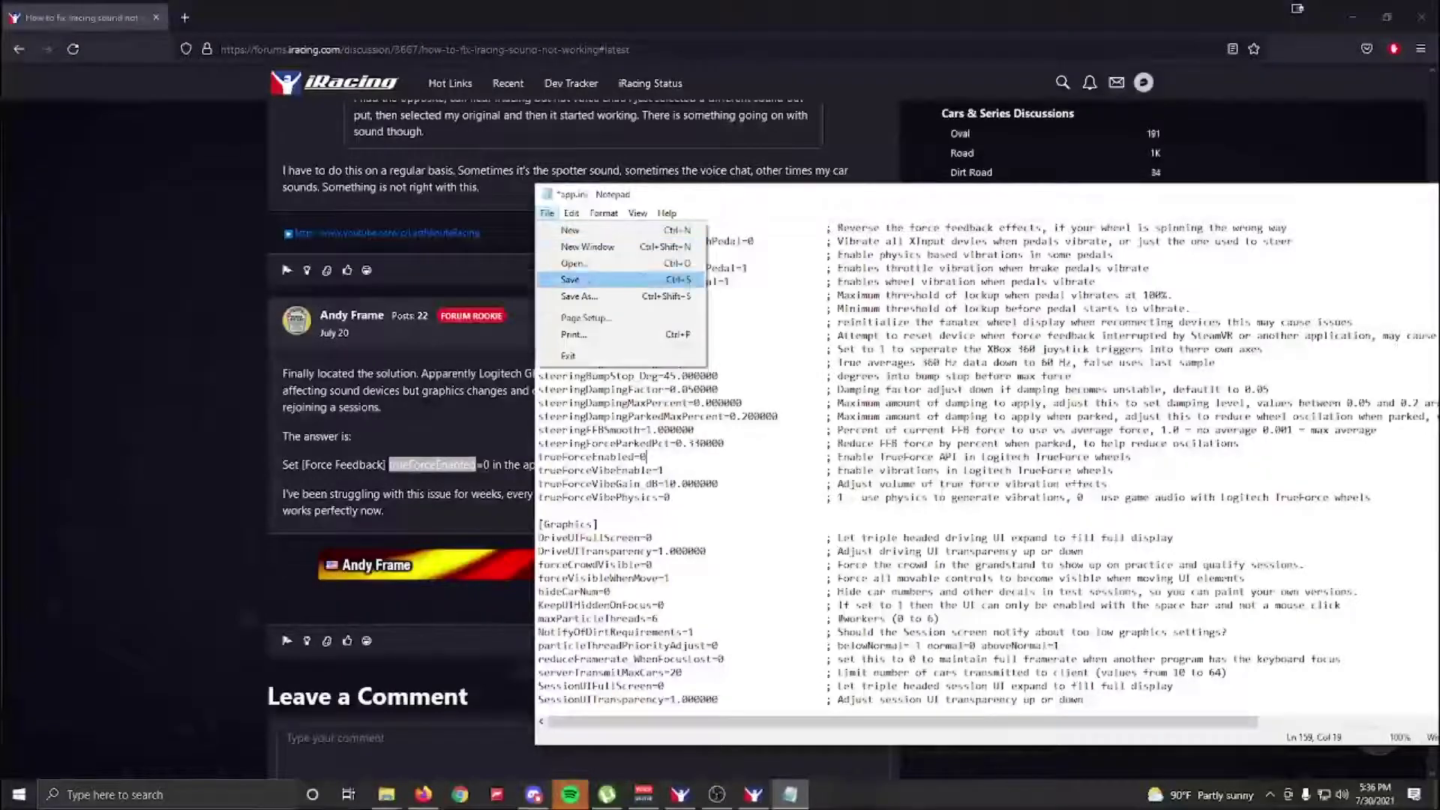
left_click(570, 279)
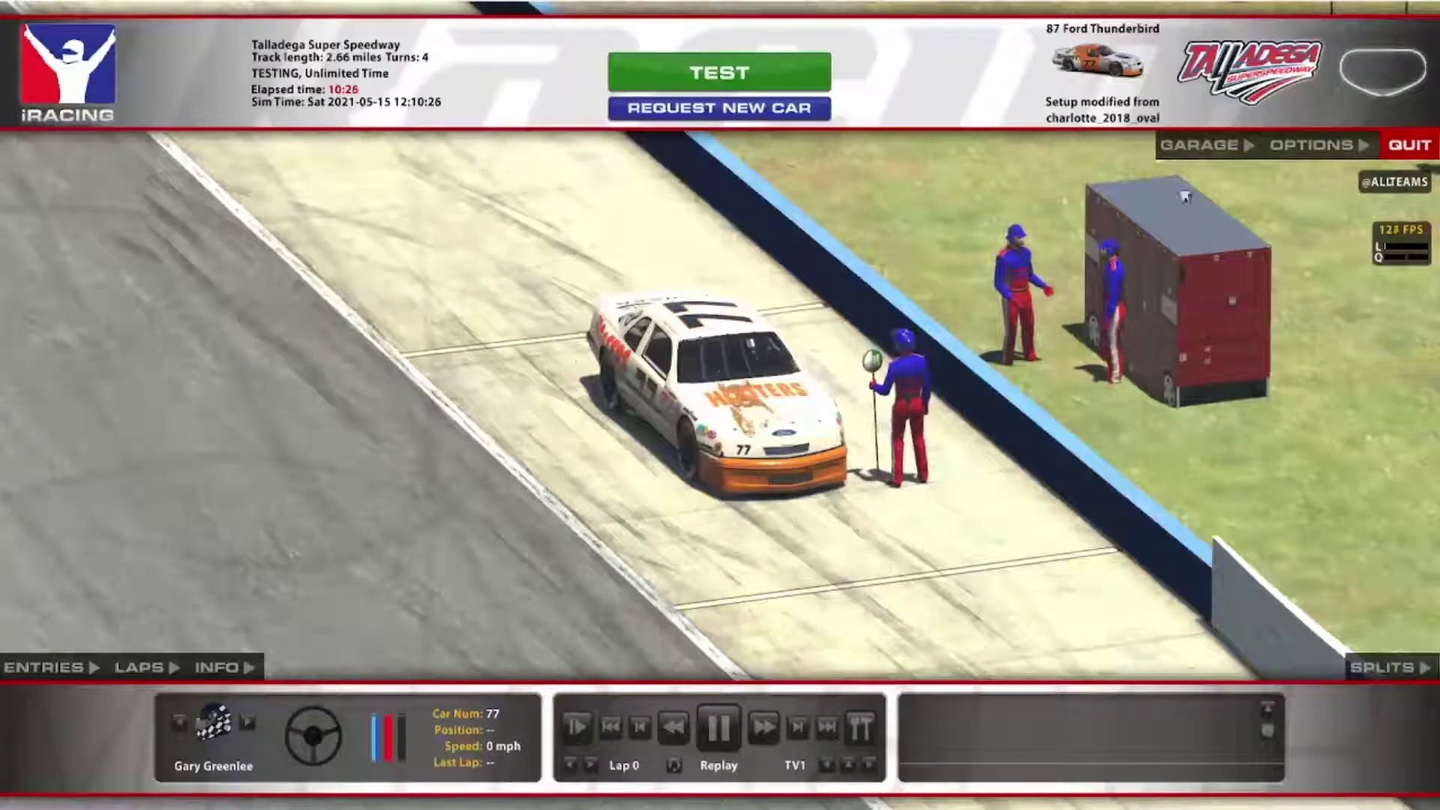
- Reopen Options, review the sound and voice chat settings, then view the graphics settings
left_click(1314, 150)
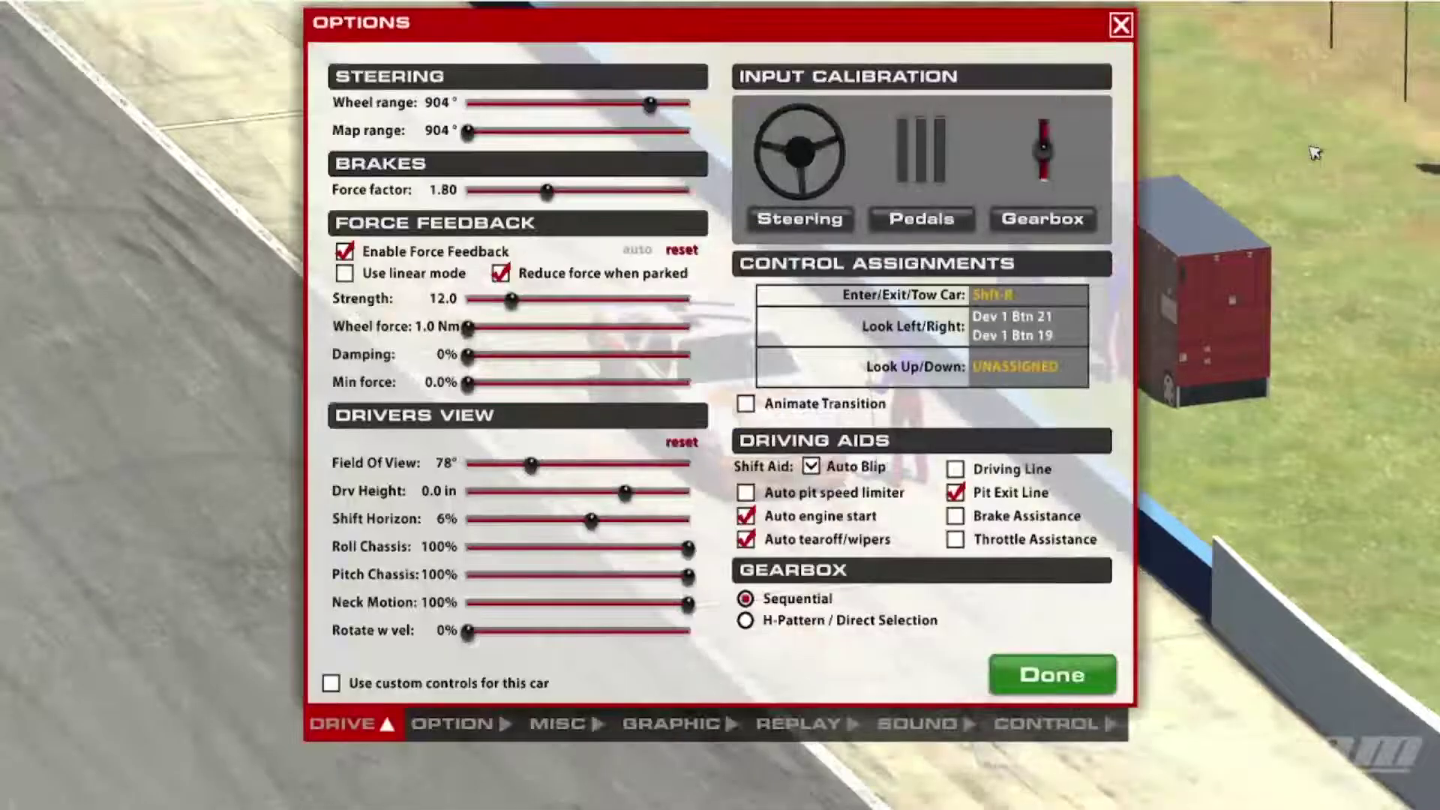
left_click(909, 726)
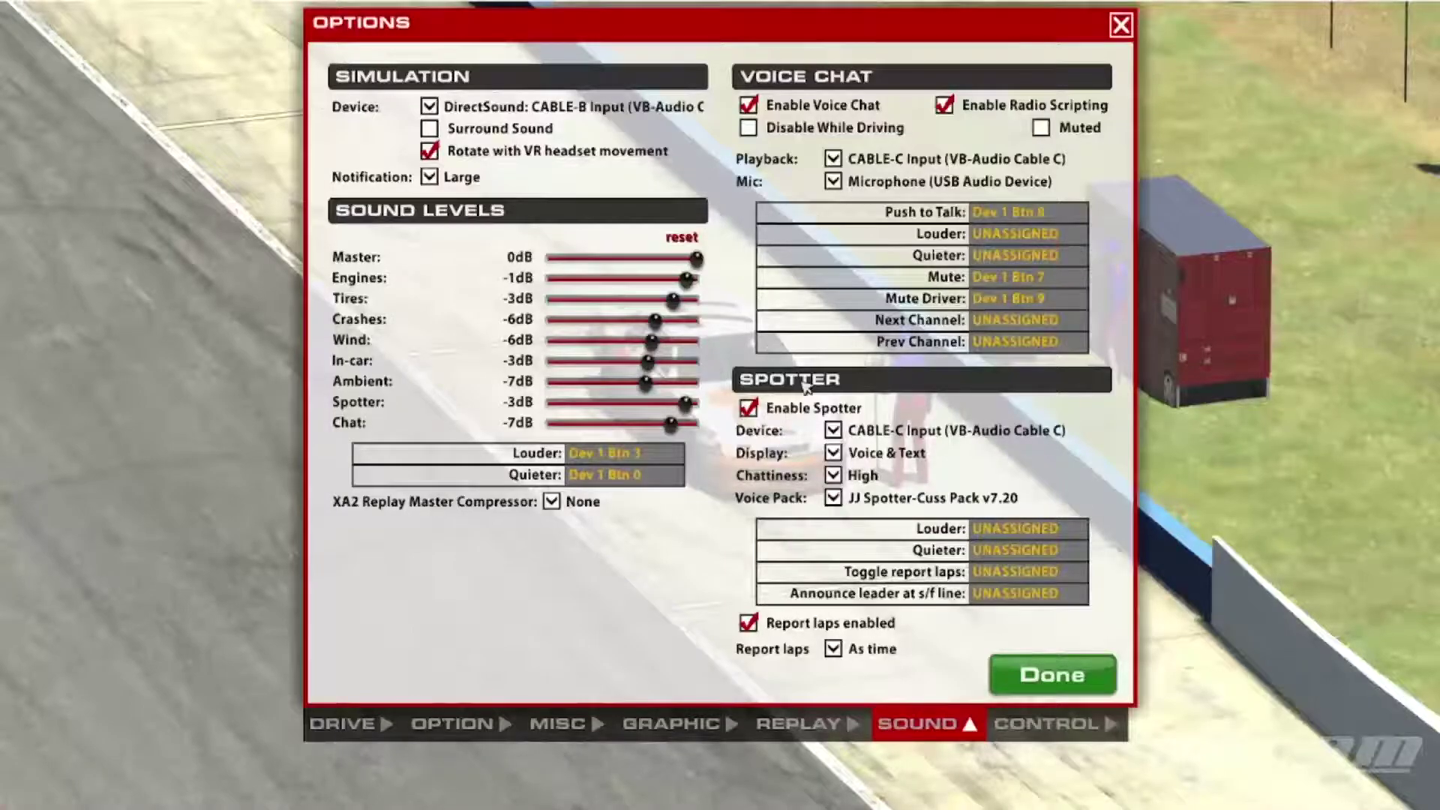
mouse_move(877, 524)
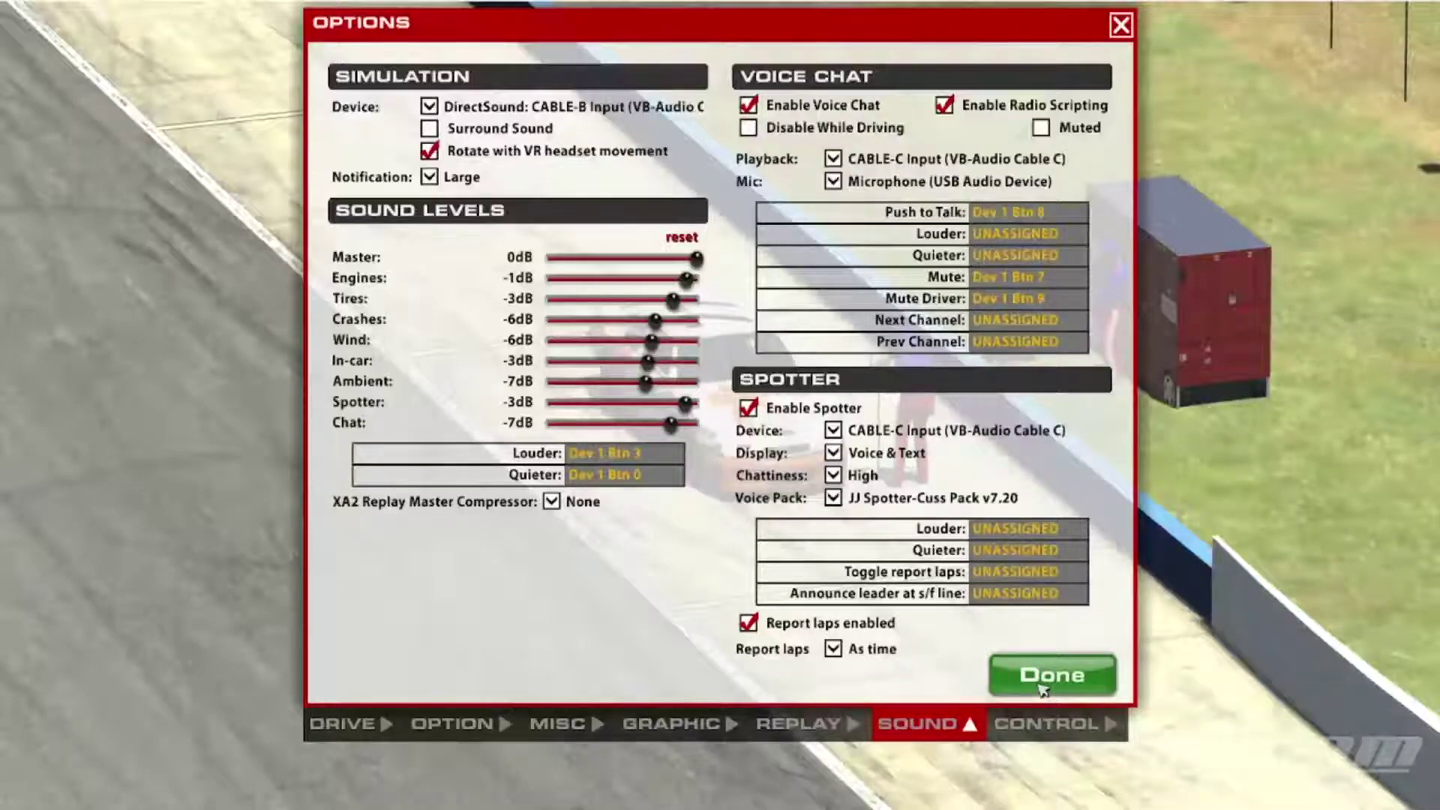
left_click(667, 724)
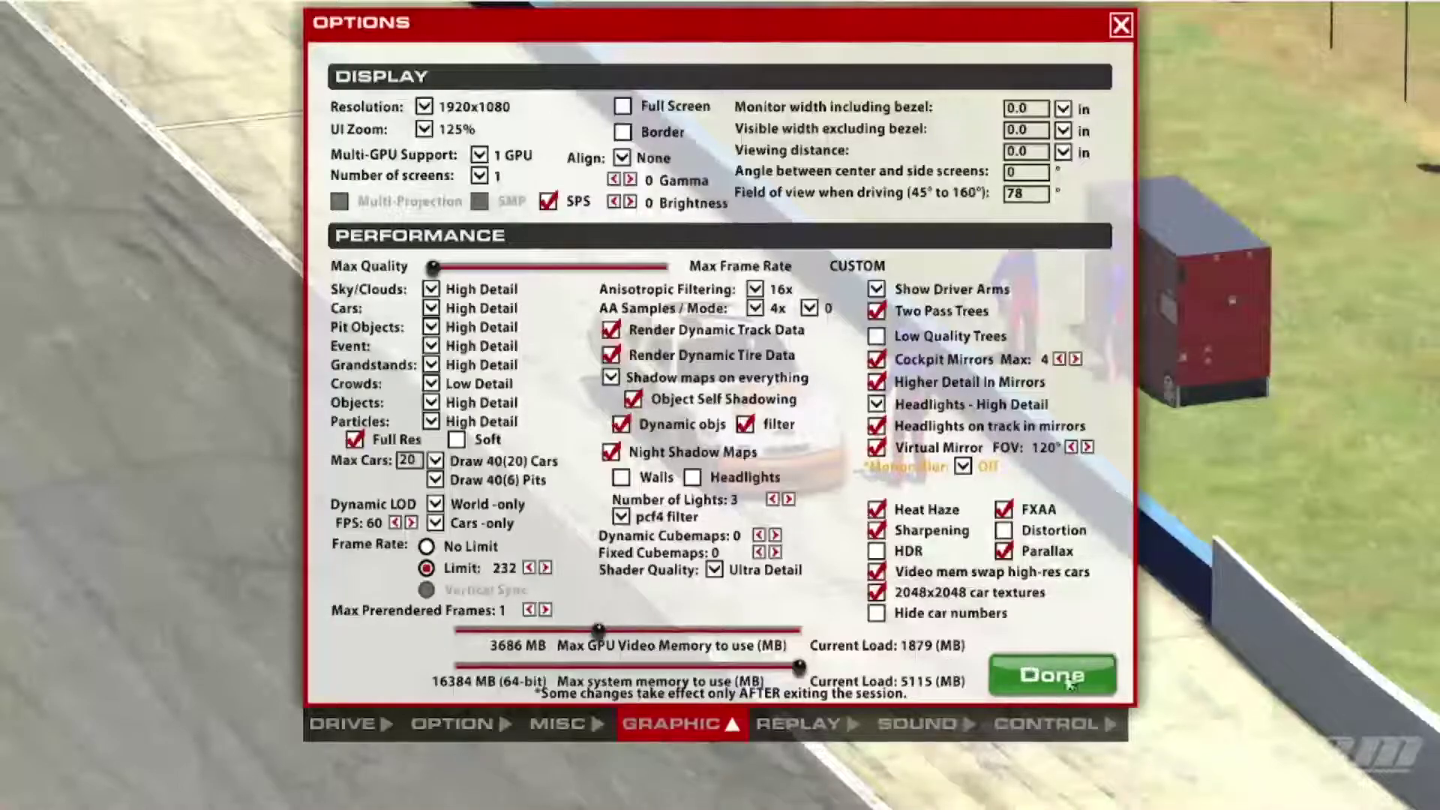
- Close the Options dialog with Done
left_click(1010, 689)
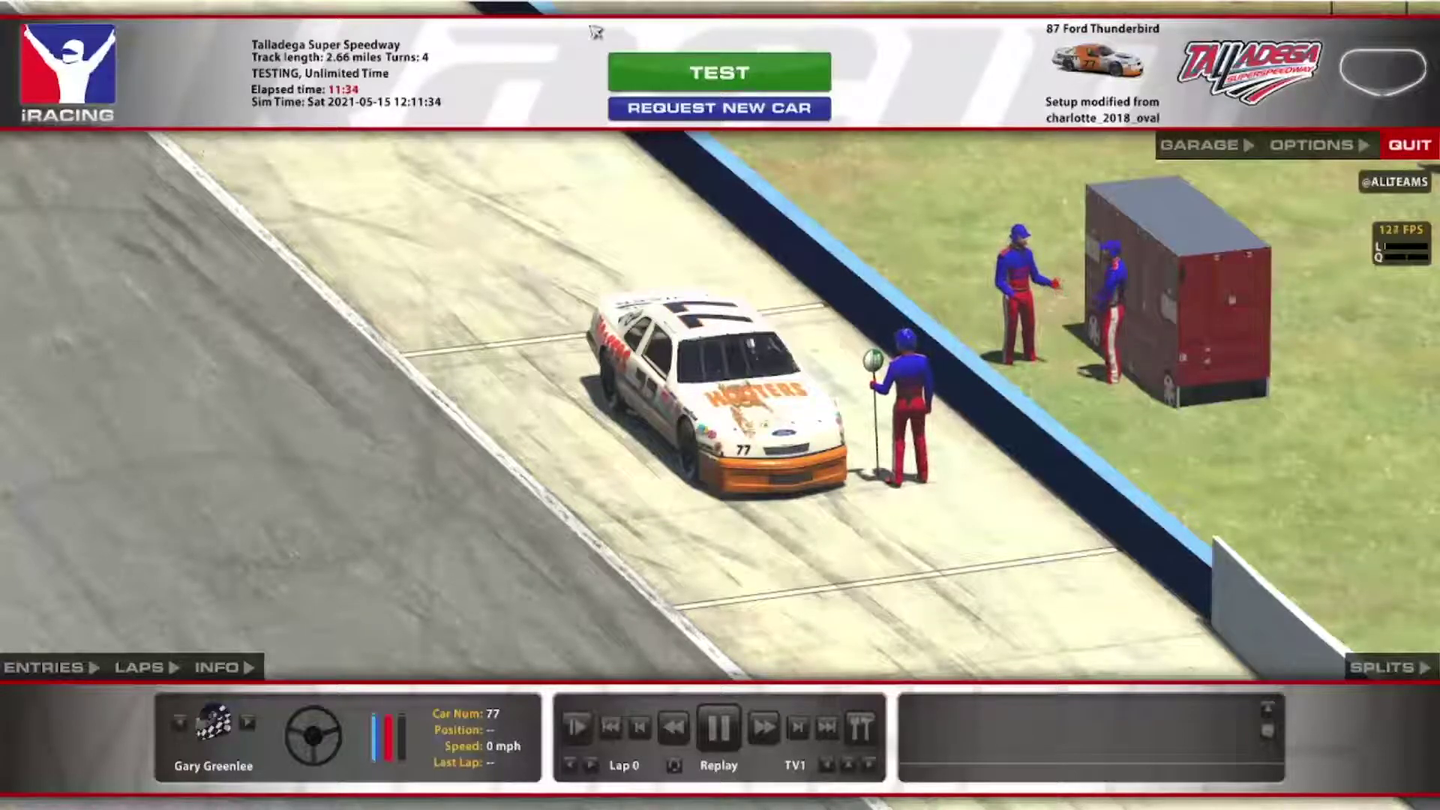
- Enter the car in Talladega pit lane and leave the Relative standings overlay showing
left_click(673, 62)
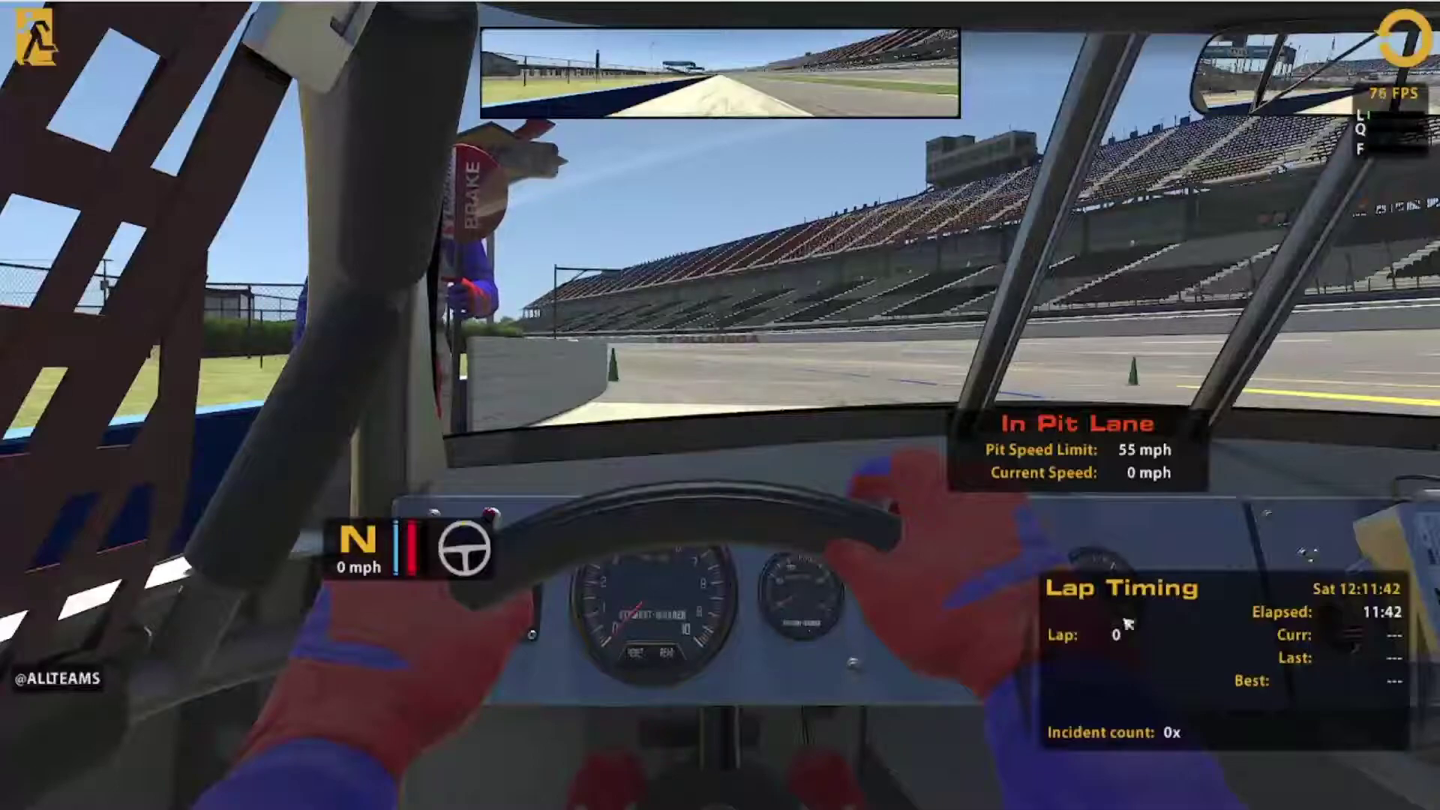
key("F3")
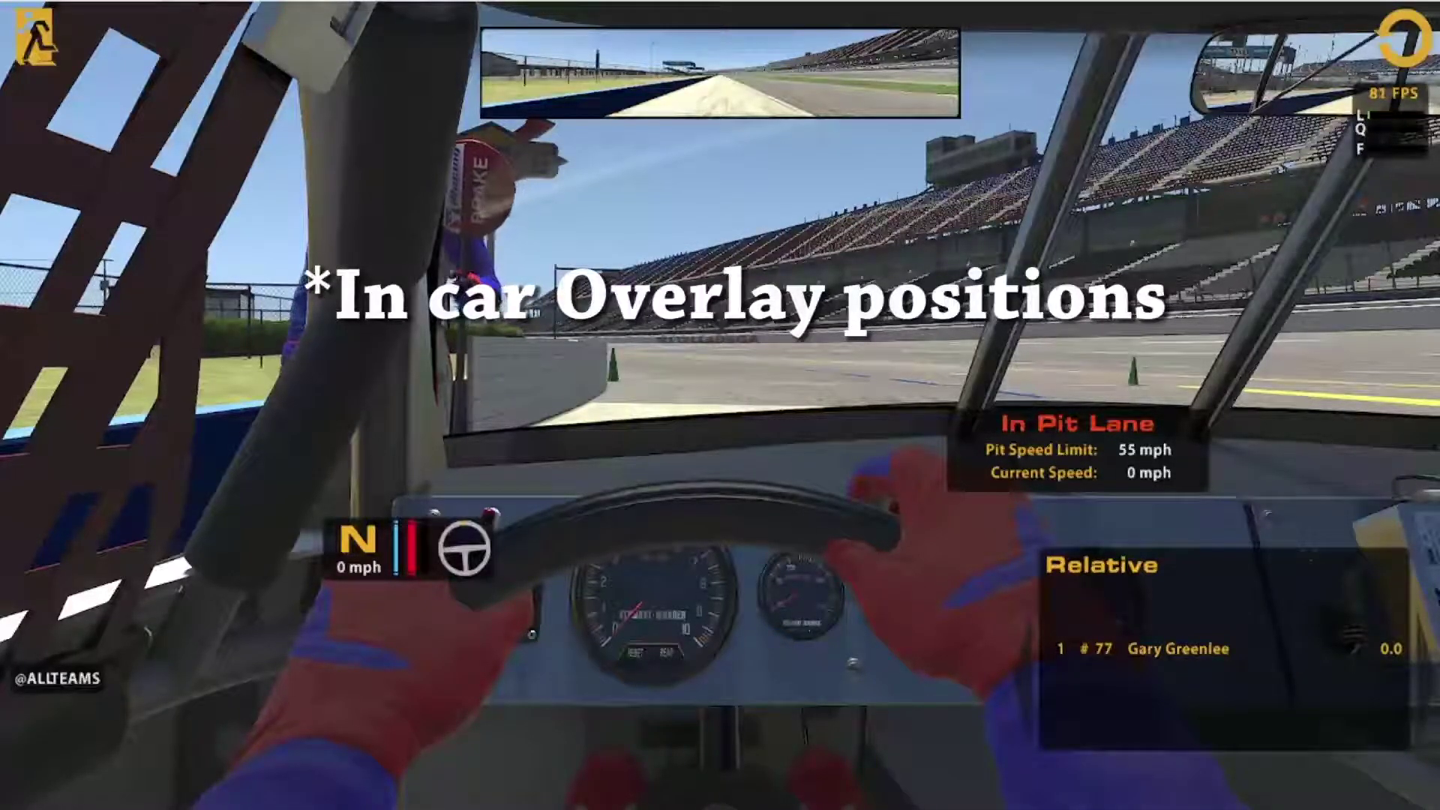
key("F1")
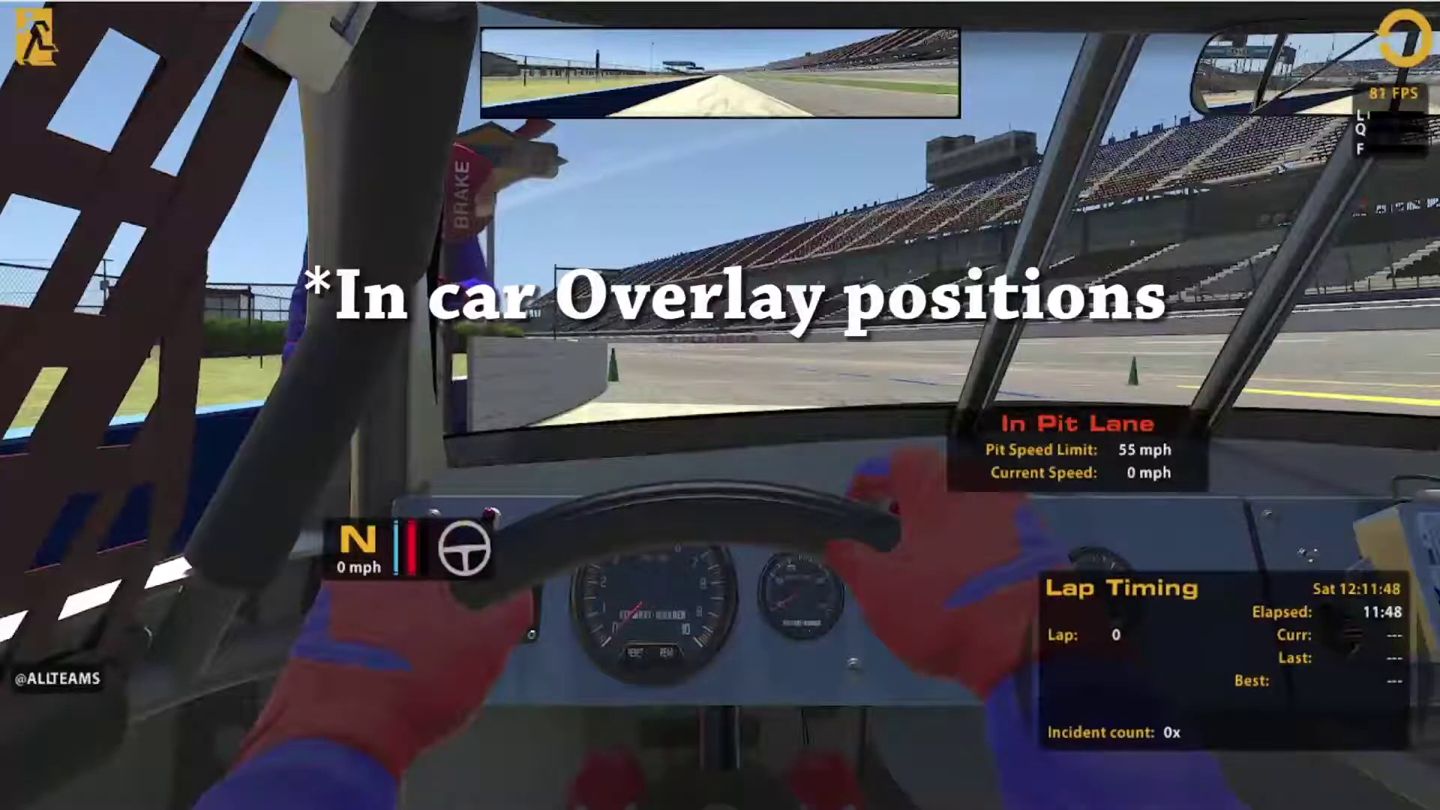
key("F3")
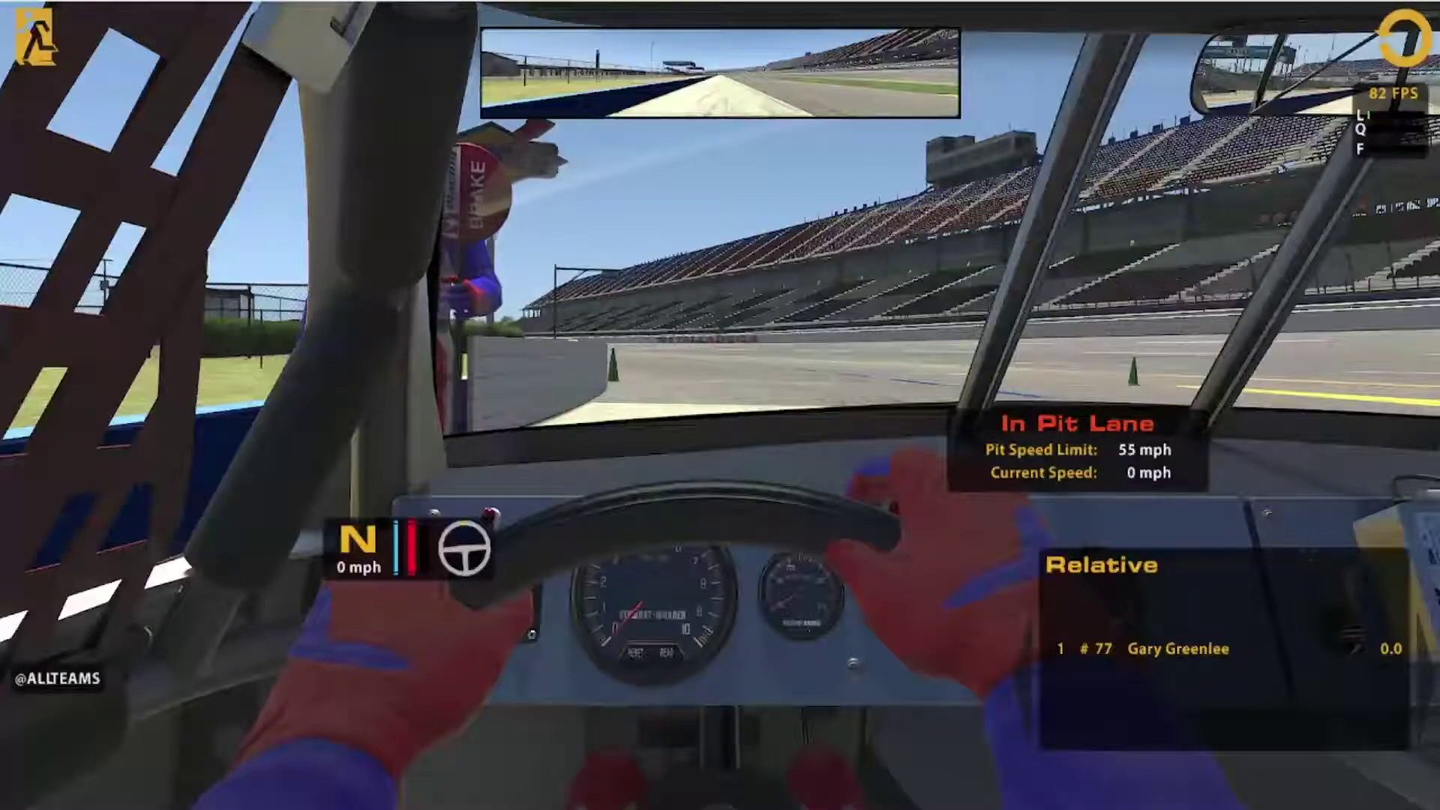
key("F1")
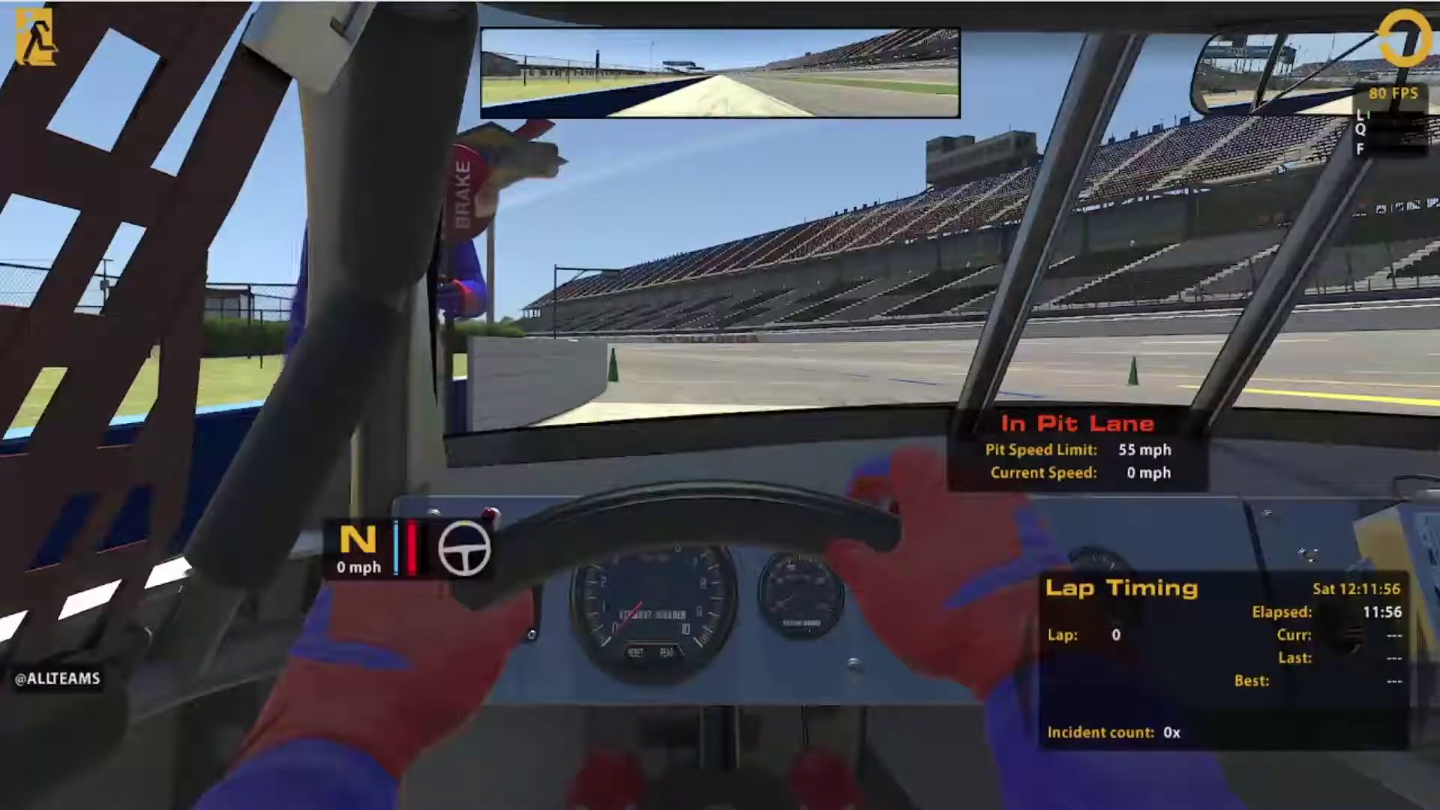
key("F3")
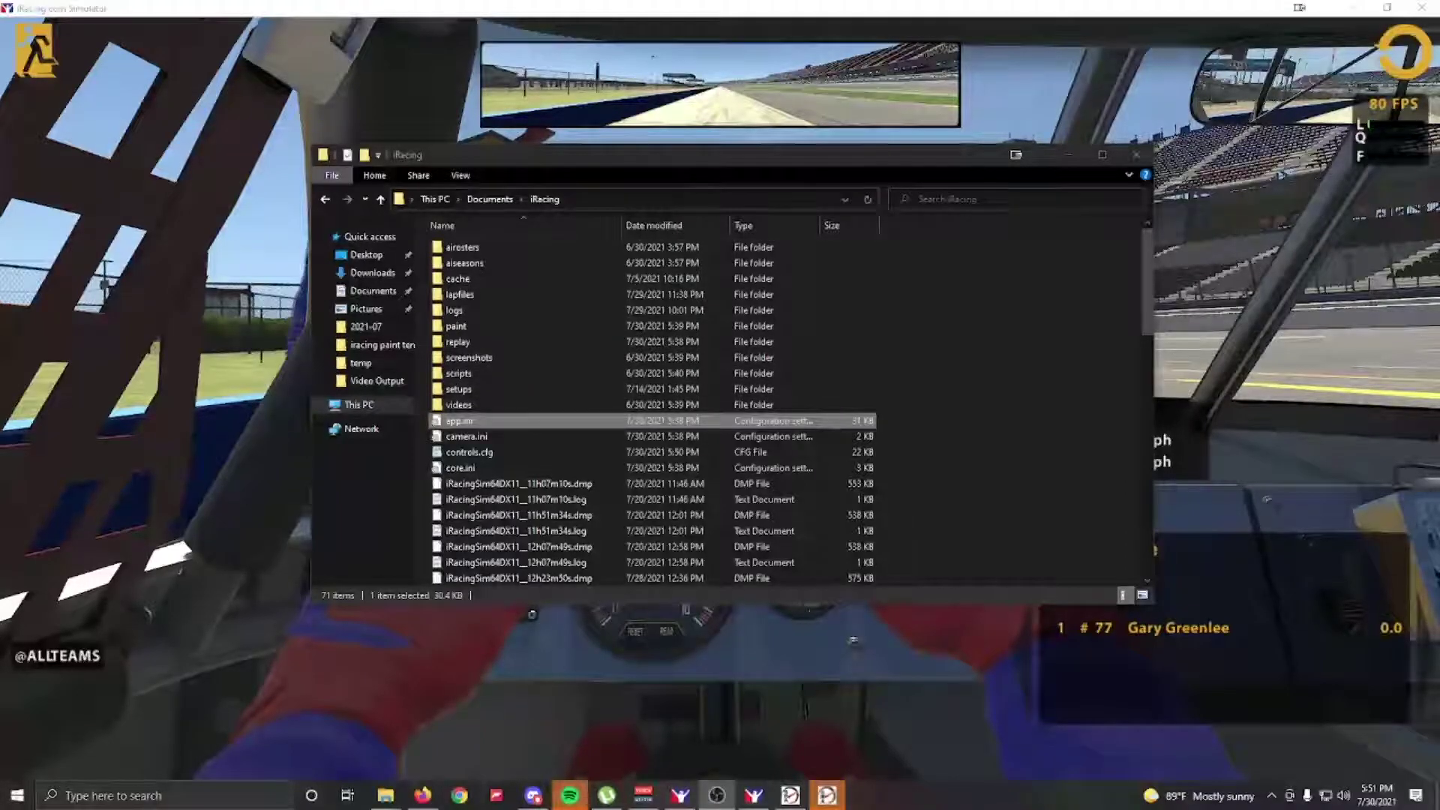
- Open app.ini from the Documents\iRacing folder in Notepad
key("Return")
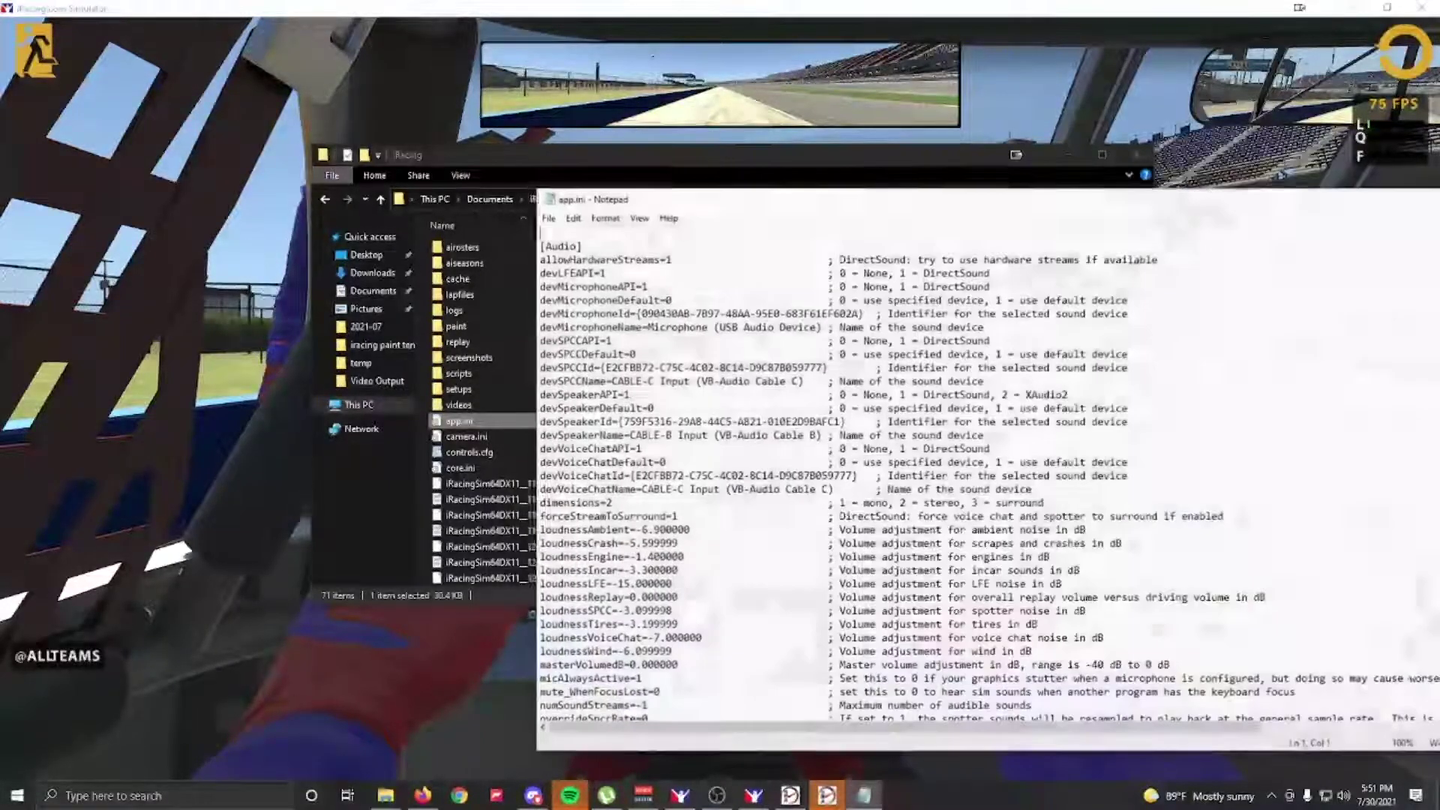
- Search app.ini for trueForceEnabled and confirm it is set to 0
left_click(573, 218)
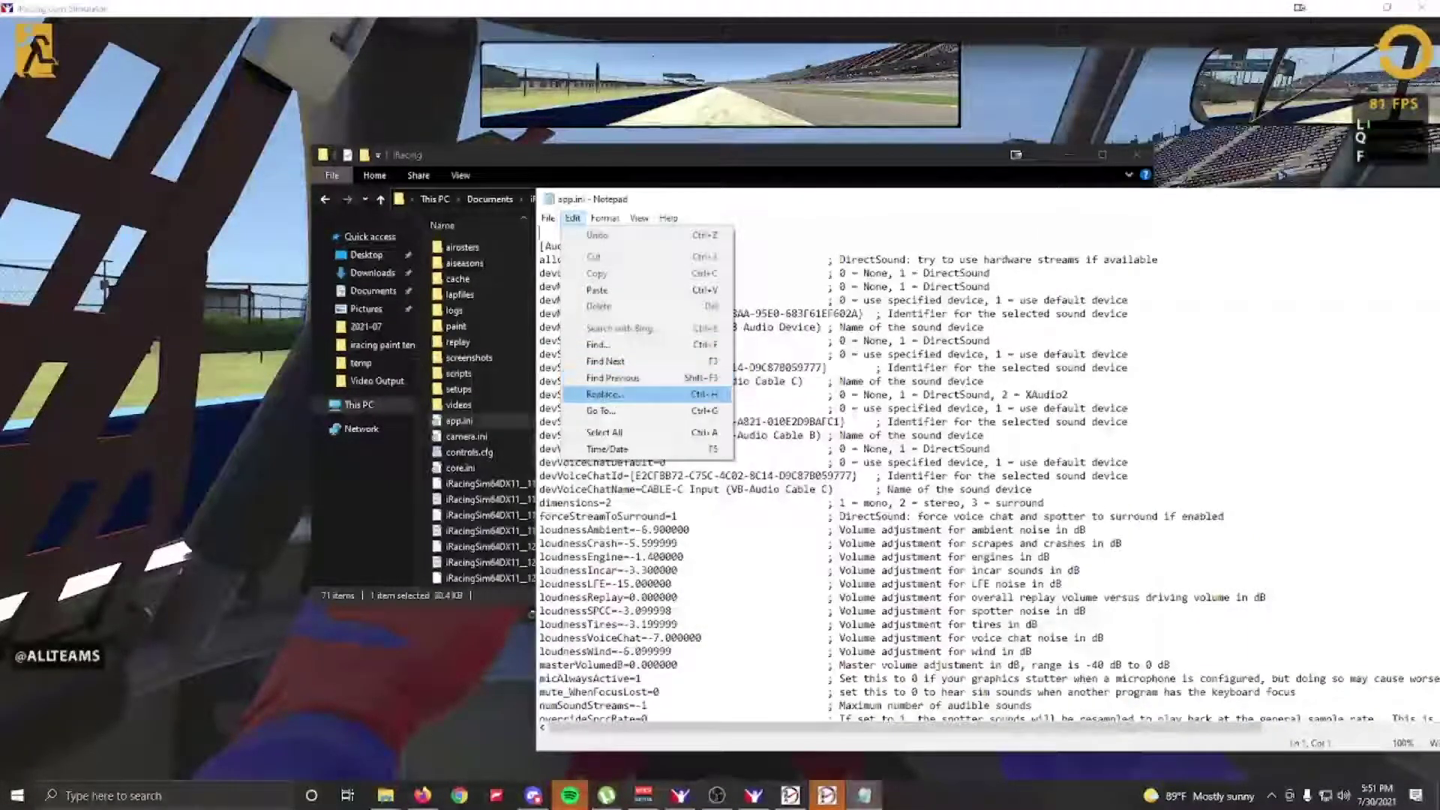
left_click(597, 344)
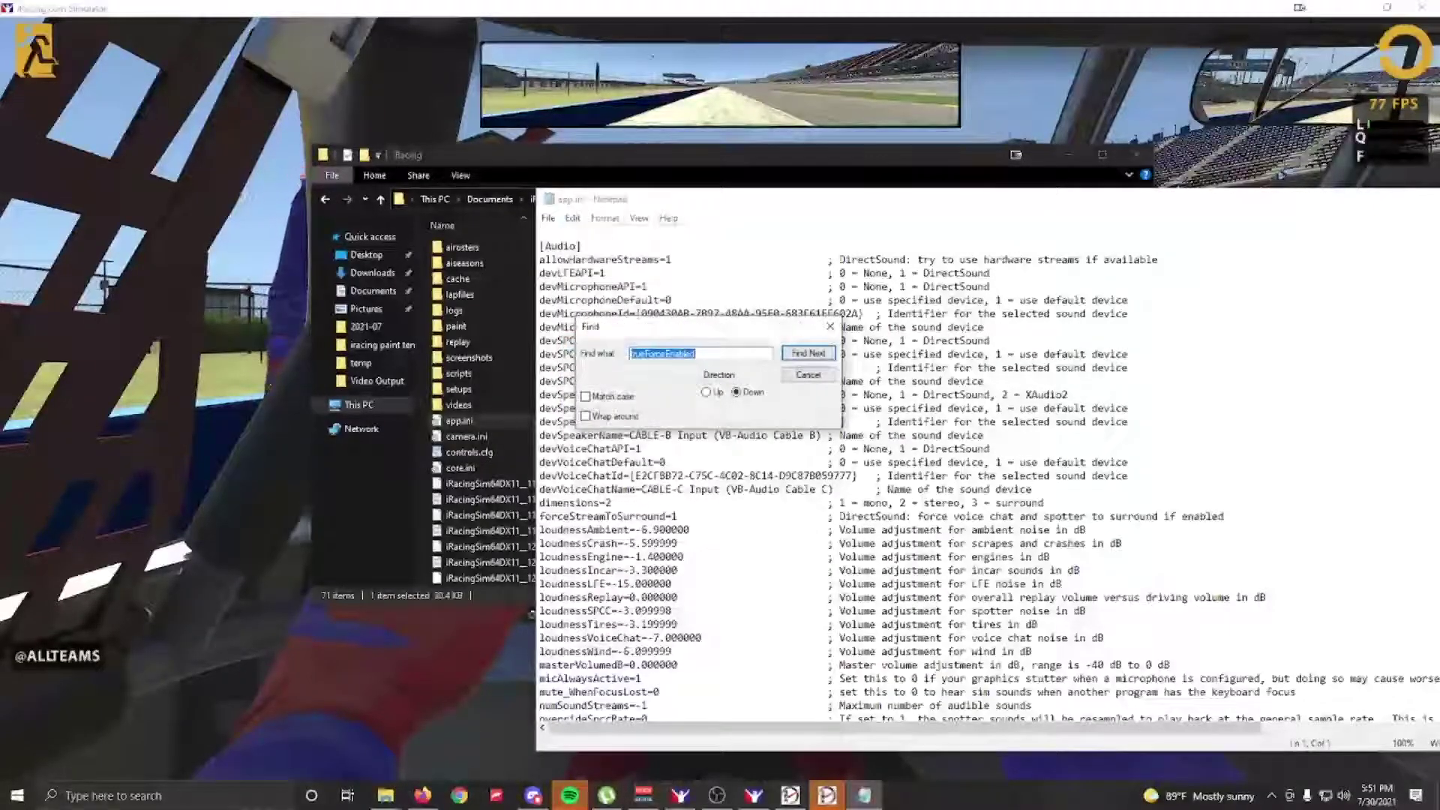
key("Return")
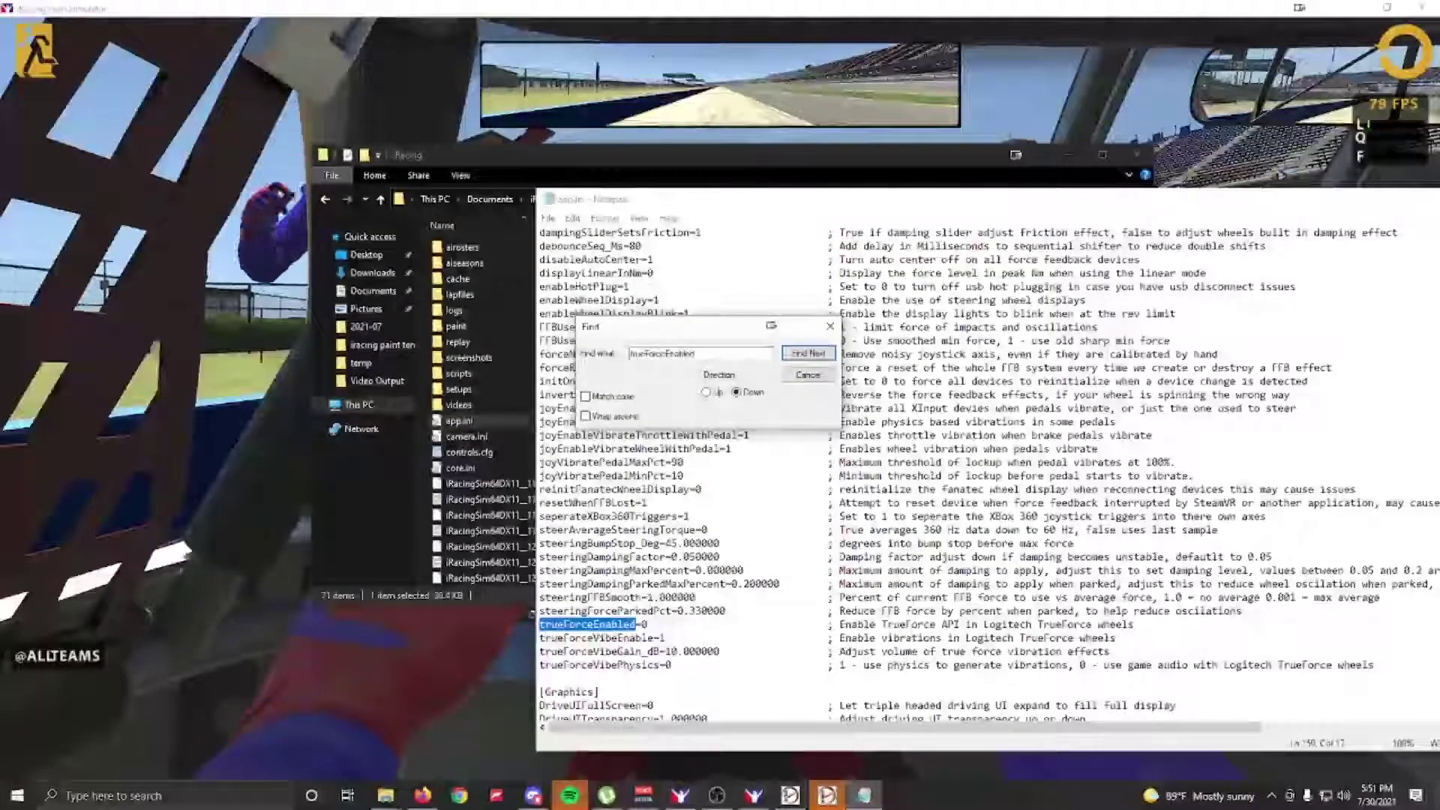
- Close the Find box, Notepad and the iRacing folder window
key("Tab")
key("Return")
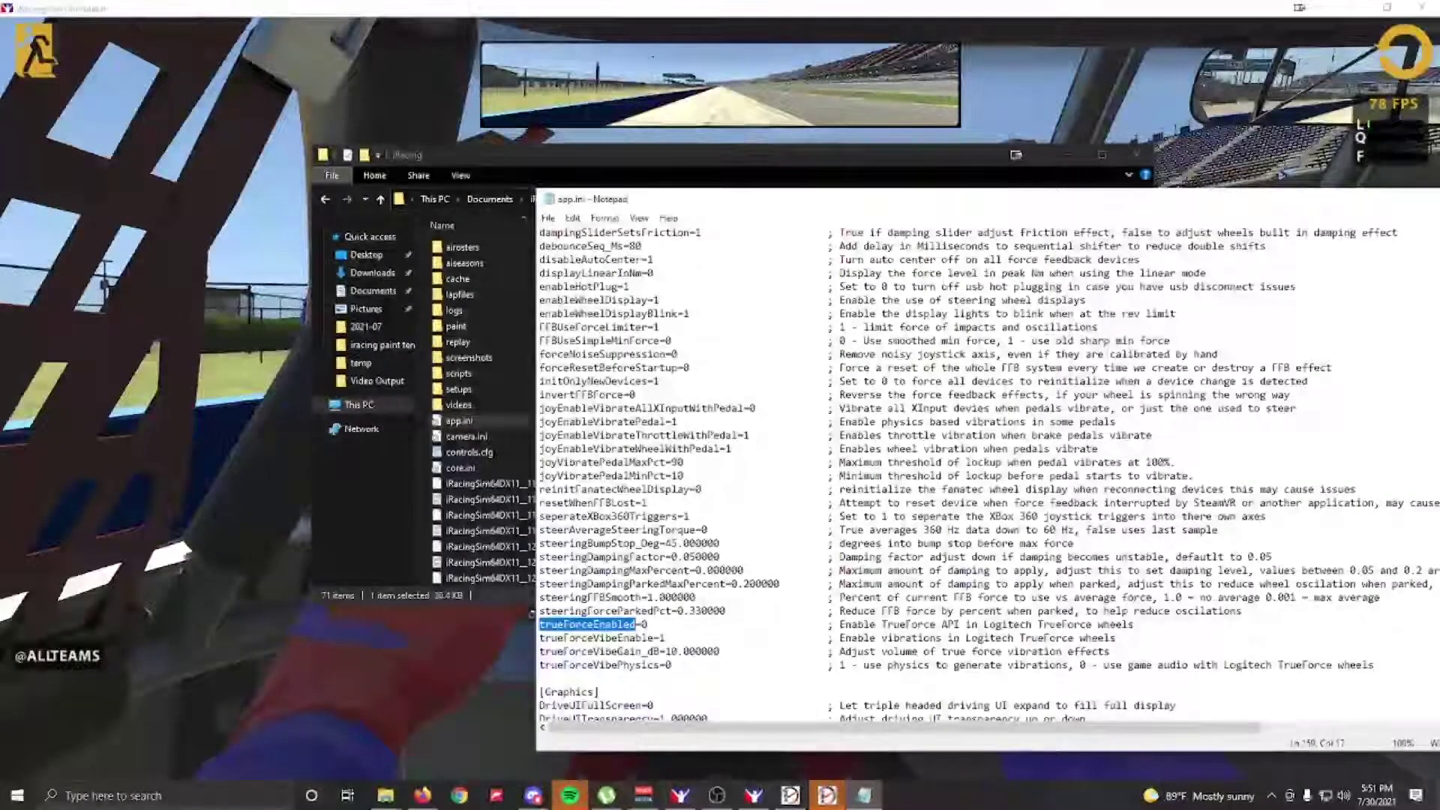
key("alt+F4")
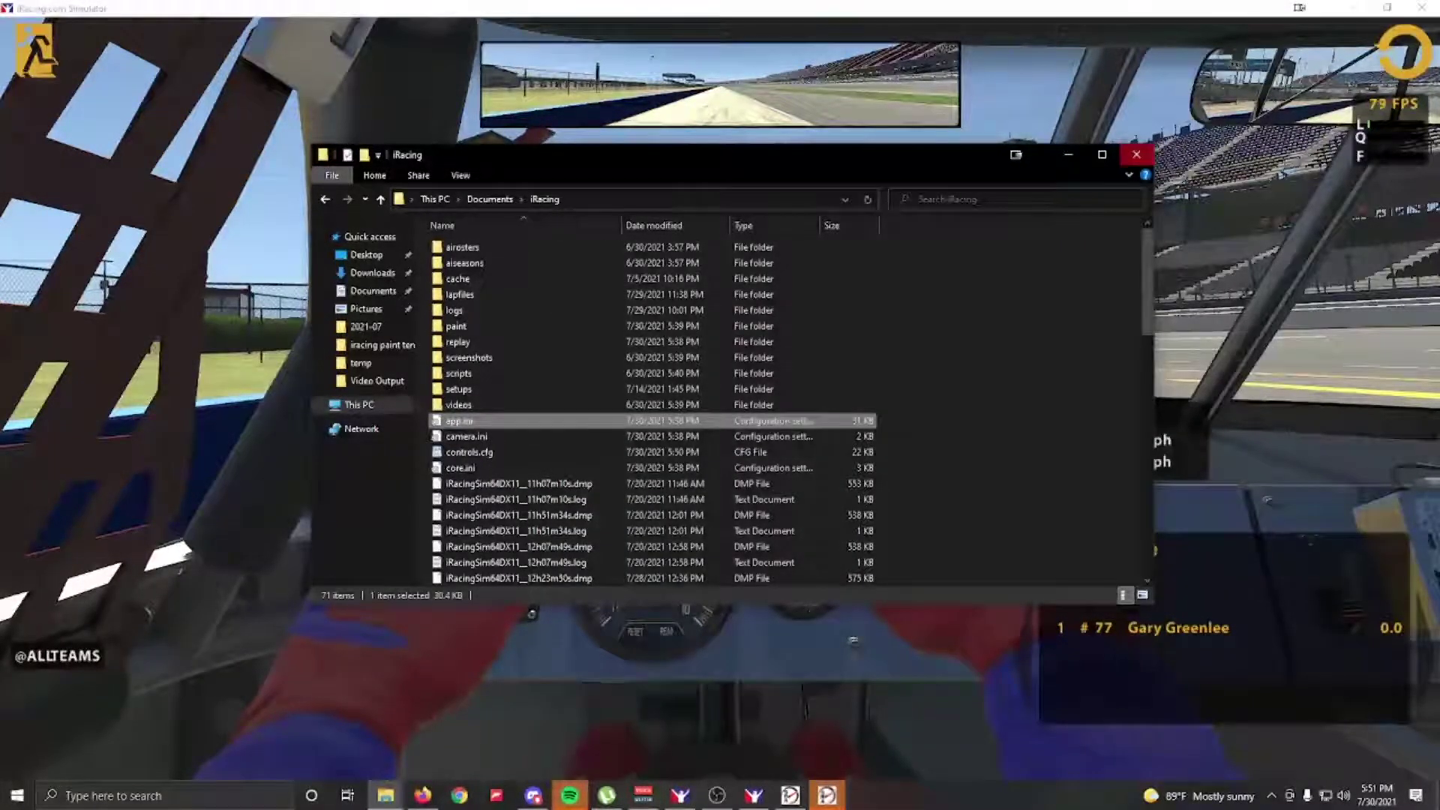
left_click(1137, 154)
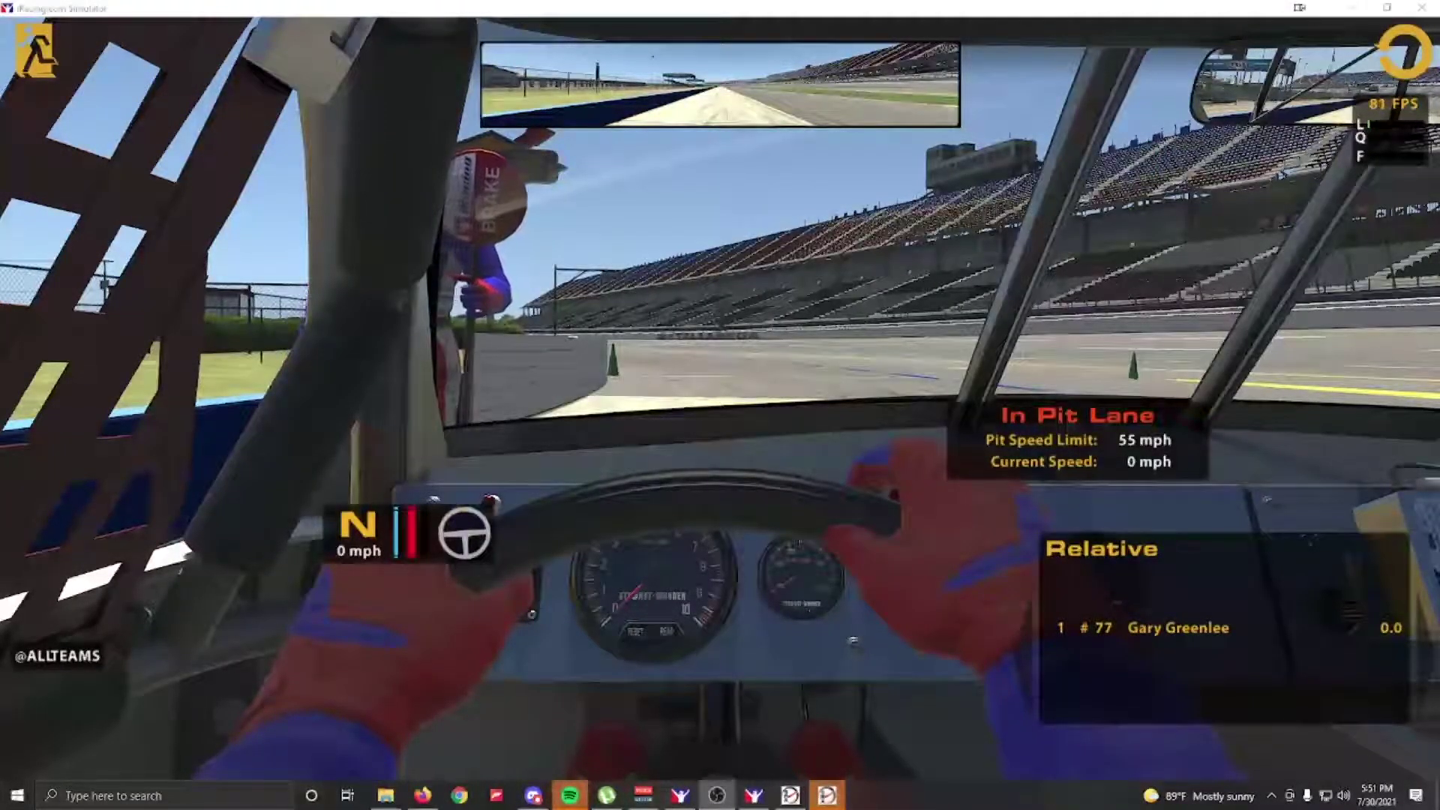